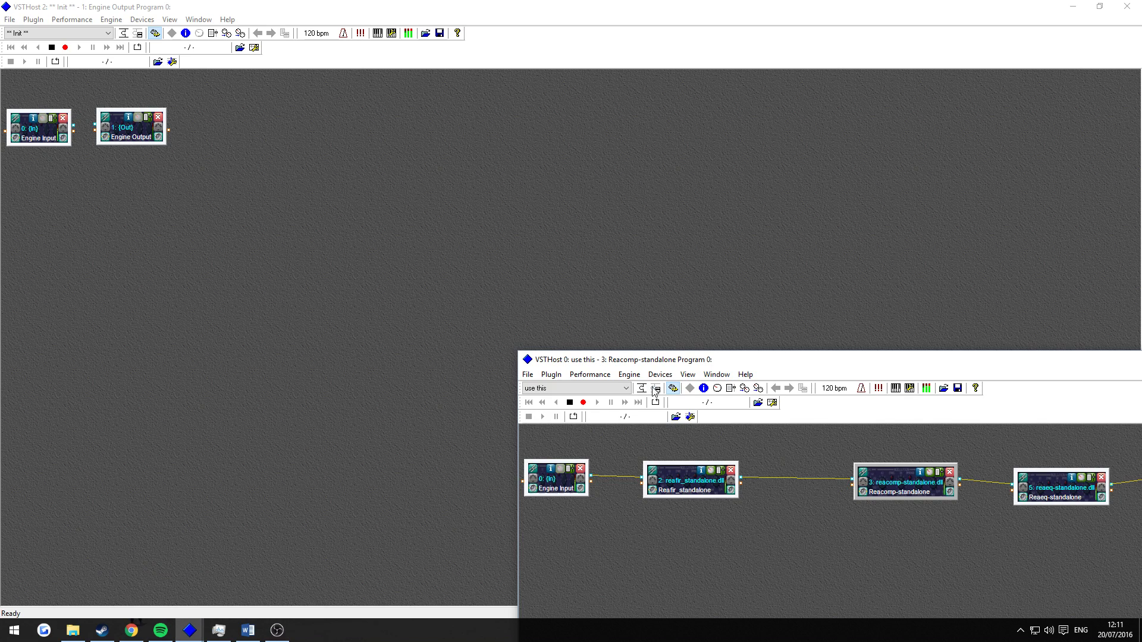
Move the VSTHost chain window to the centre of the screen.
drag(696, 362, 348, 98)
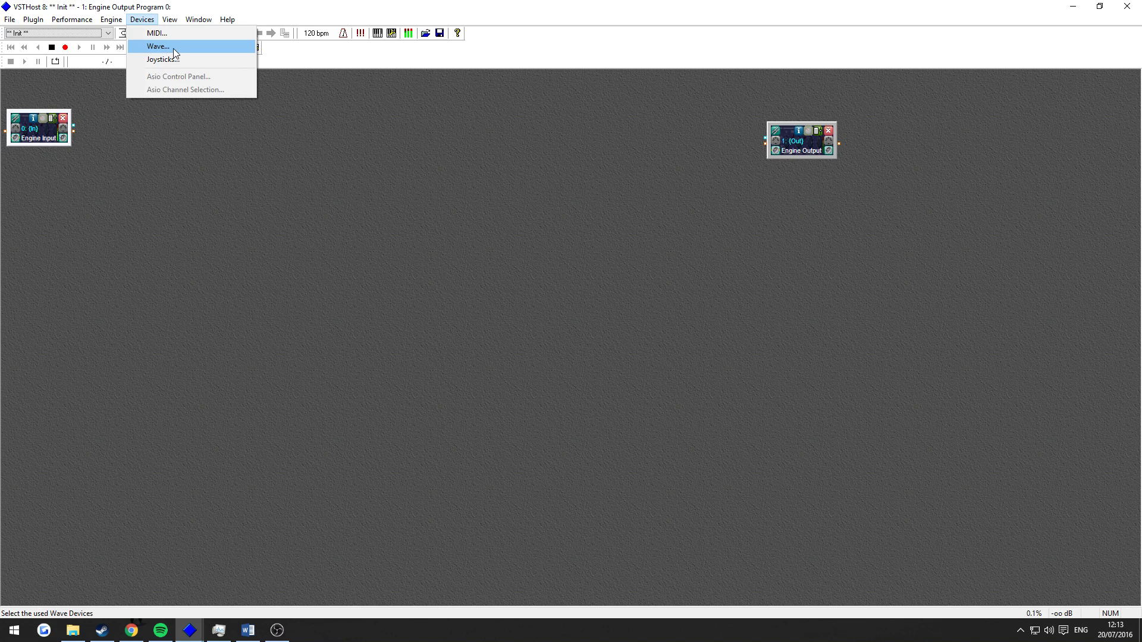
click(173, 48)
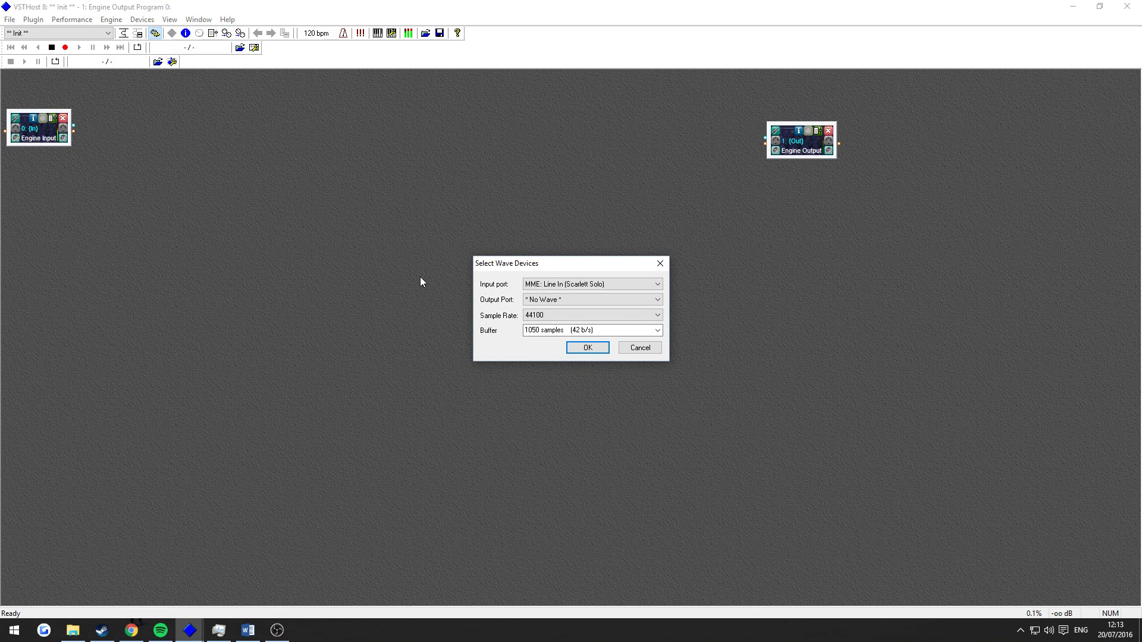
click(546, 283)
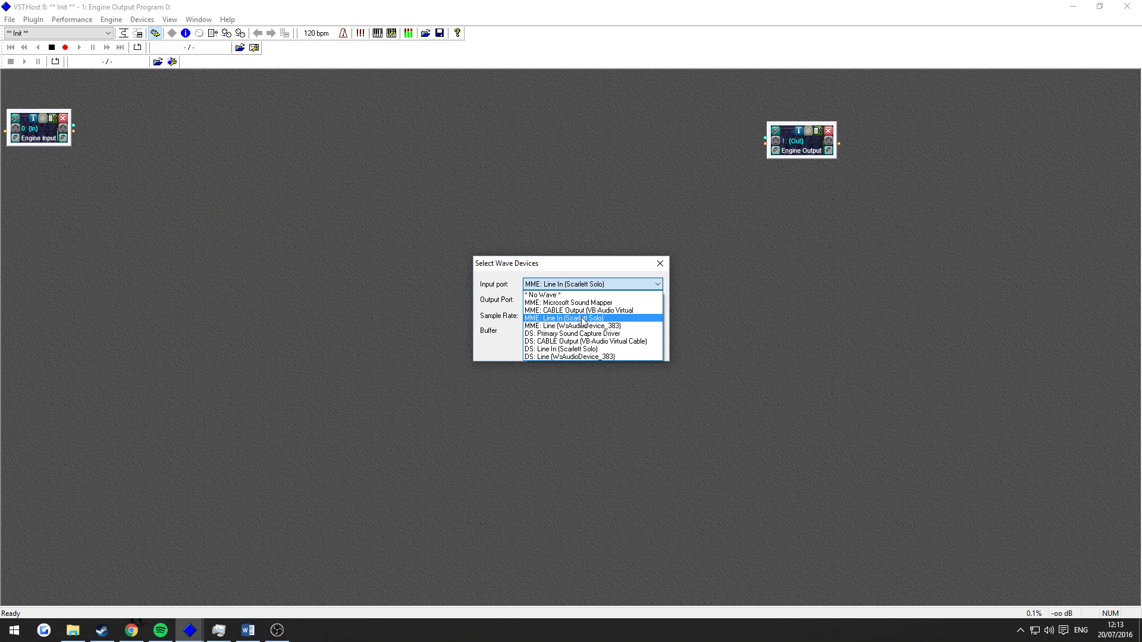
click(582, 319)
click(538, 301)
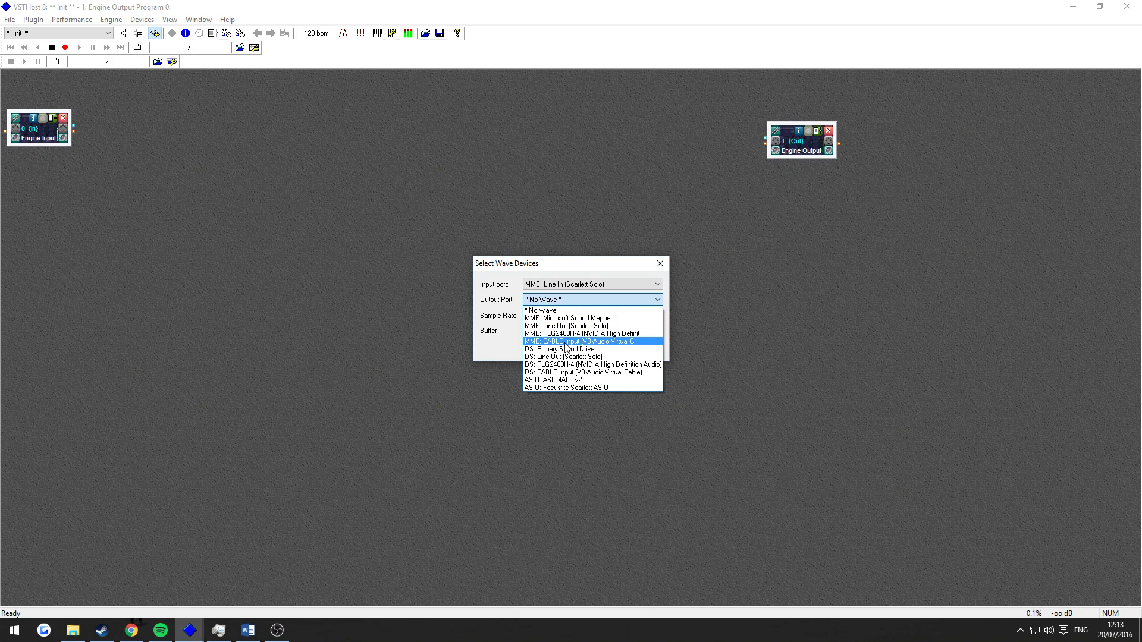
click(489, 349)
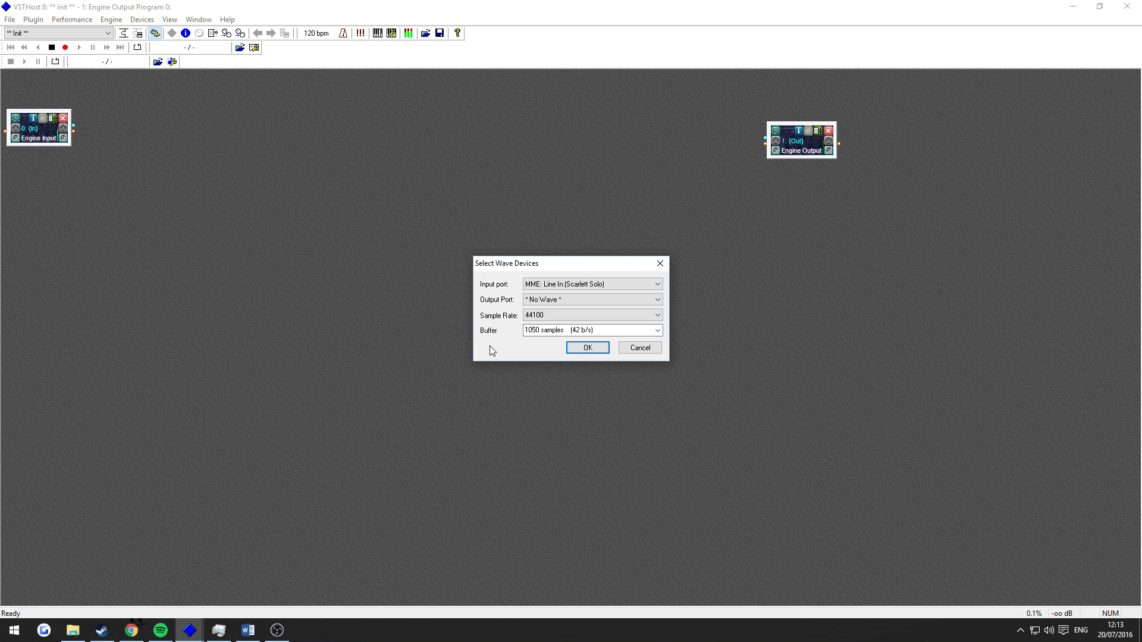
click(551, 300)
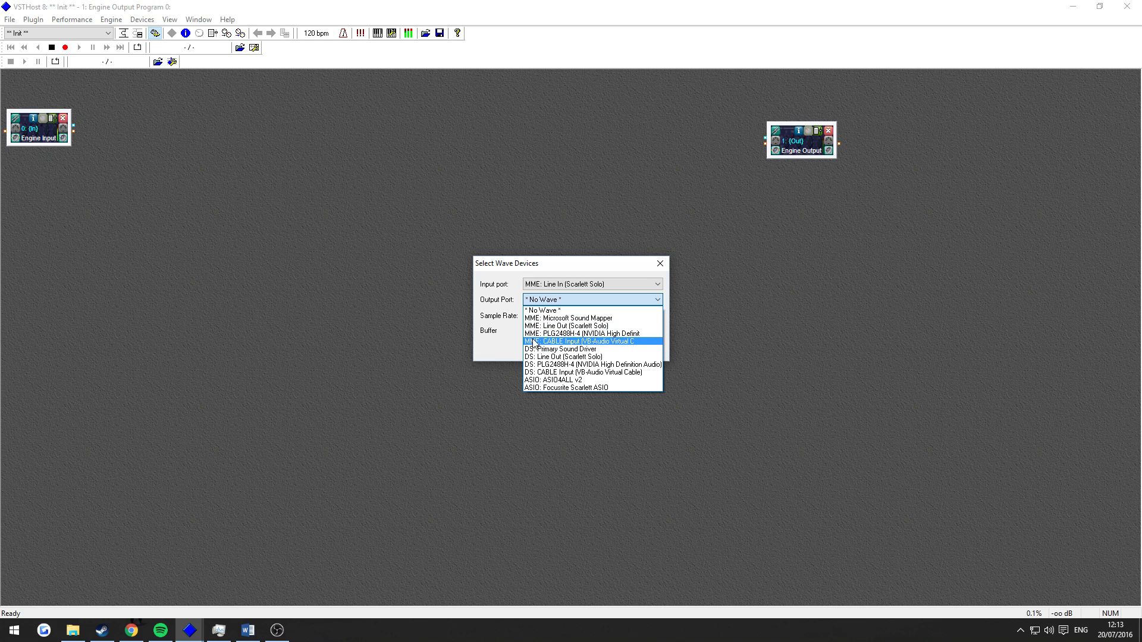
click(495, 342)
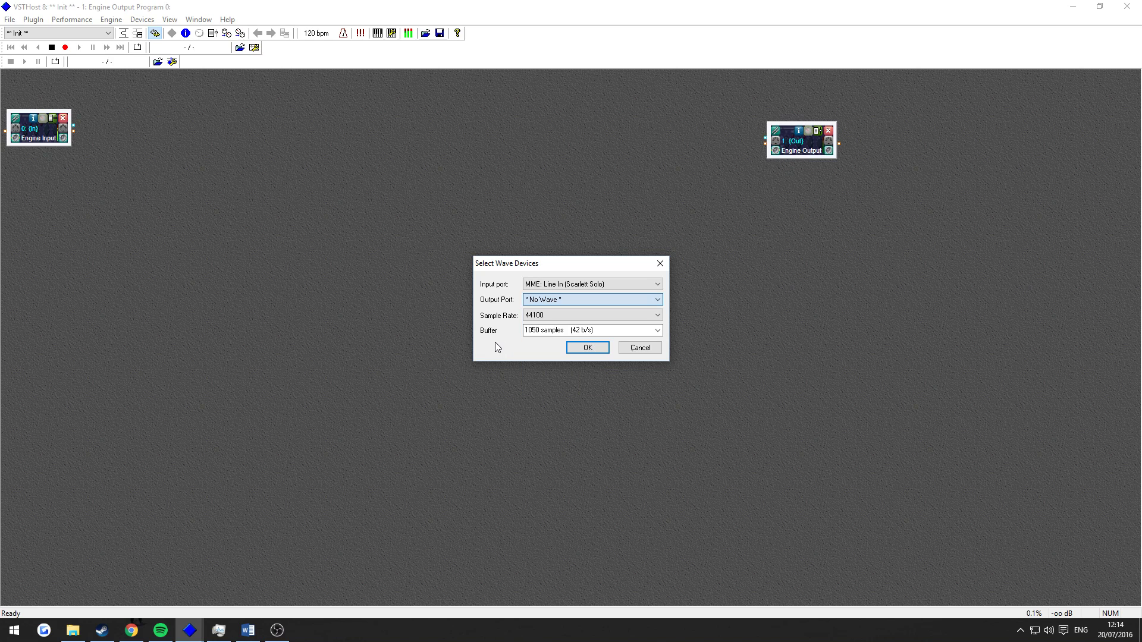
click(660, 330)
scroll(595, 405, down, 3)
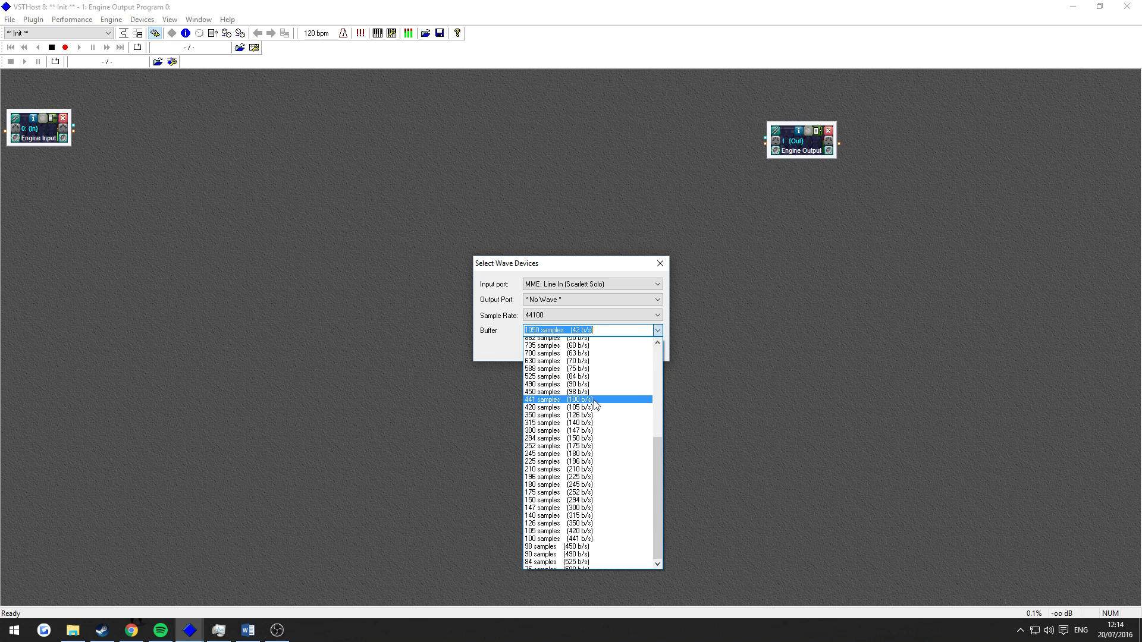
scroll(596, 404, down, 1)
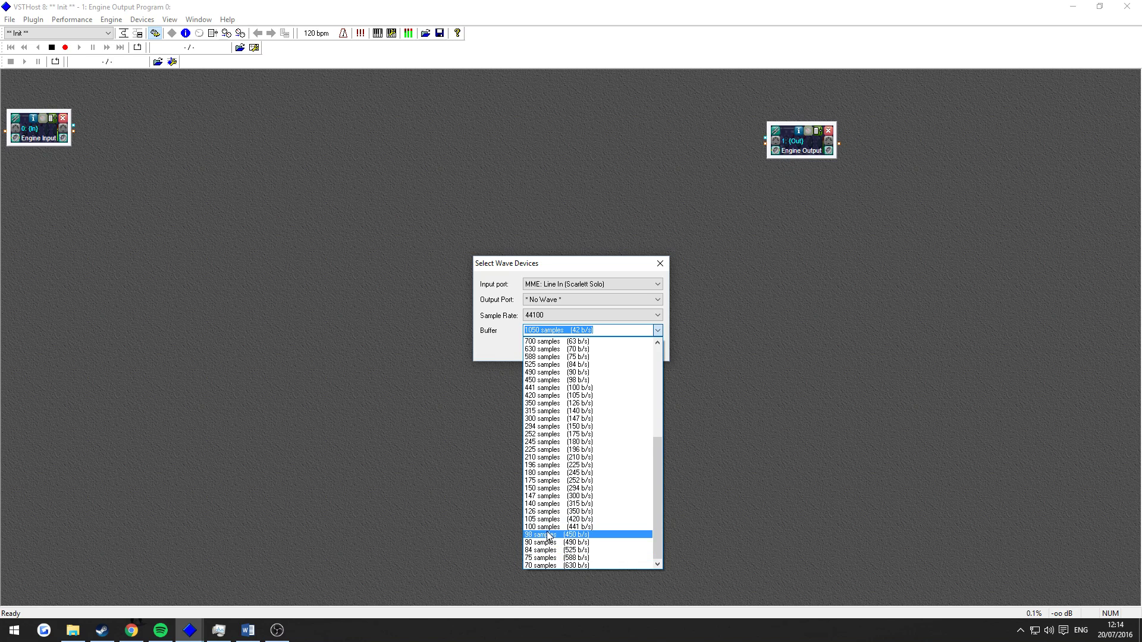
scroll(556, 532, up, 4)
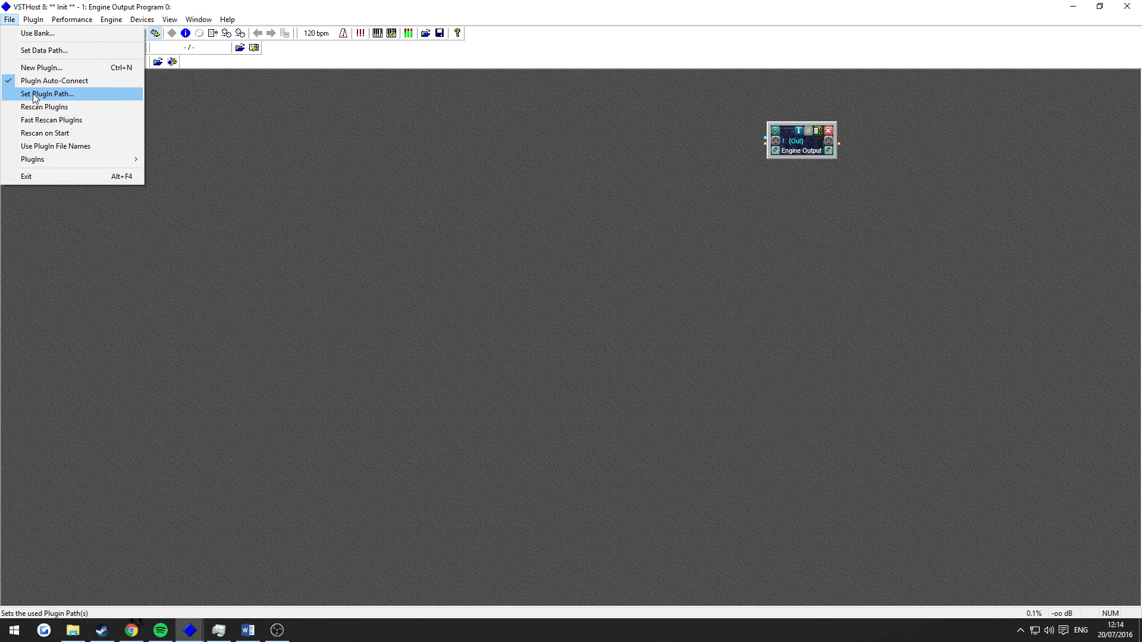
Set the plugin path to C:\Program Files\VSTPlugins only, deleting the duplicate path line.
click(34, 95)
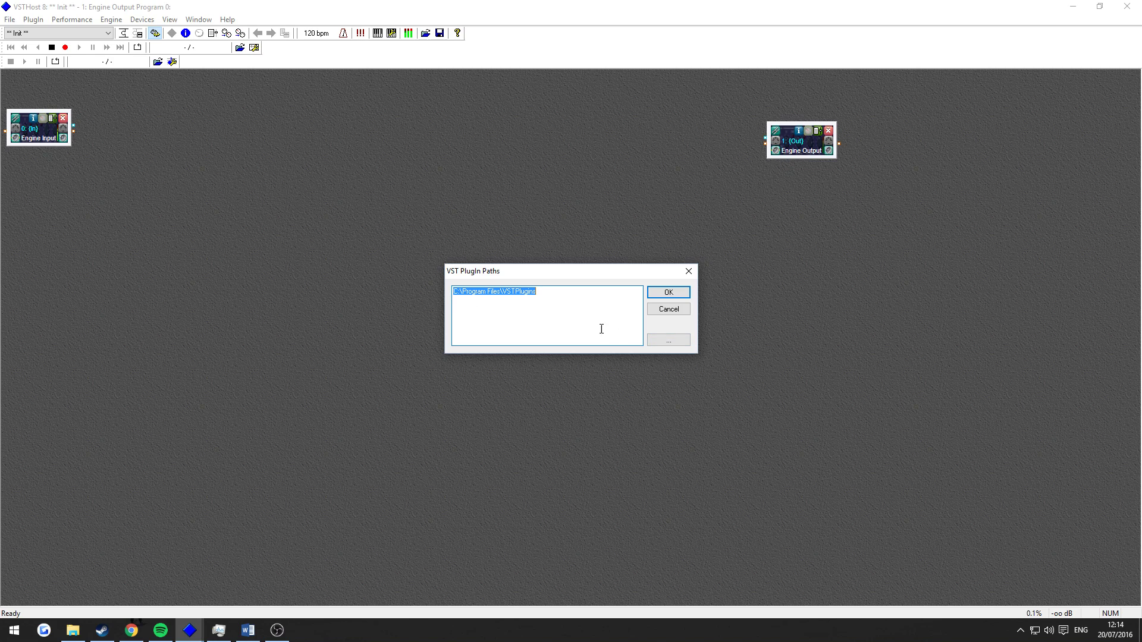
click(668, 340)
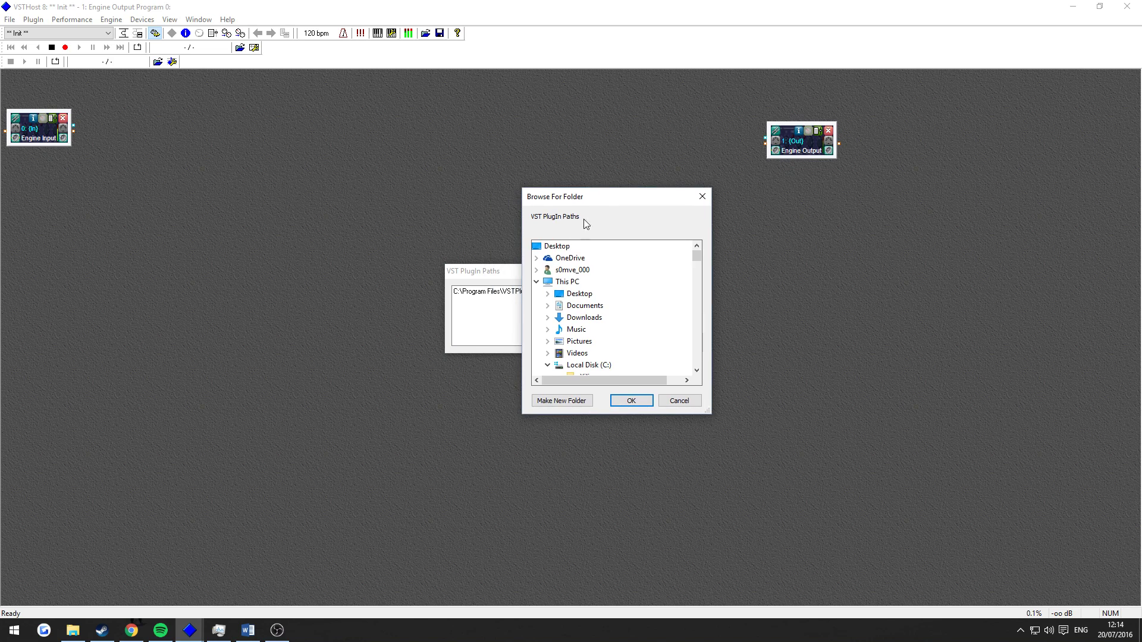
scroll(585, 333, down, 3)
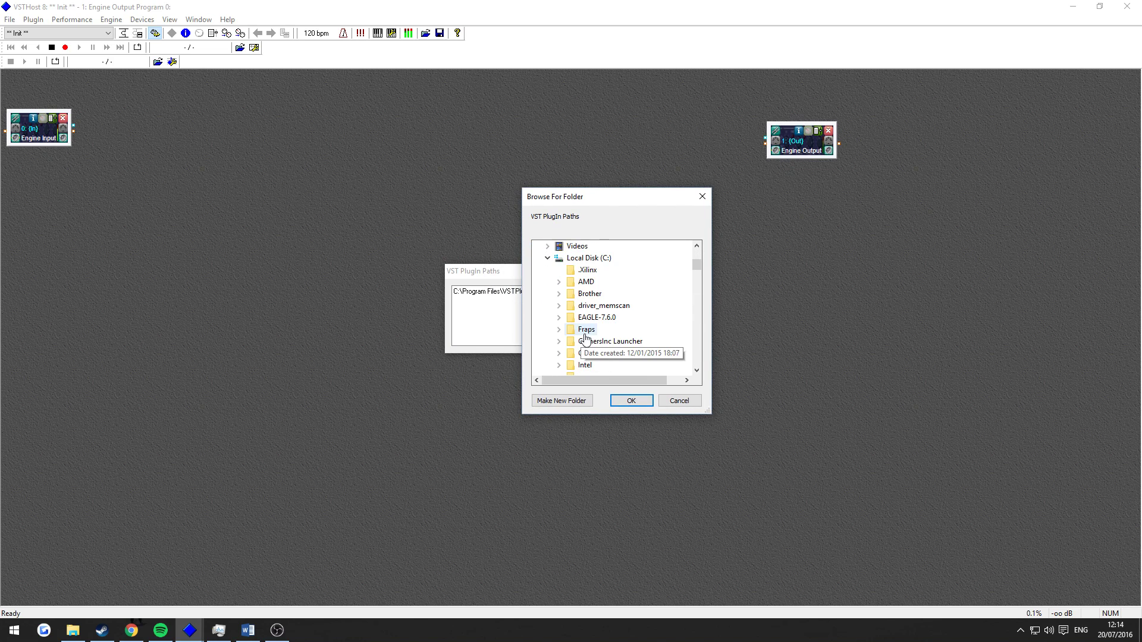
scroll(586, 339, down, 11)
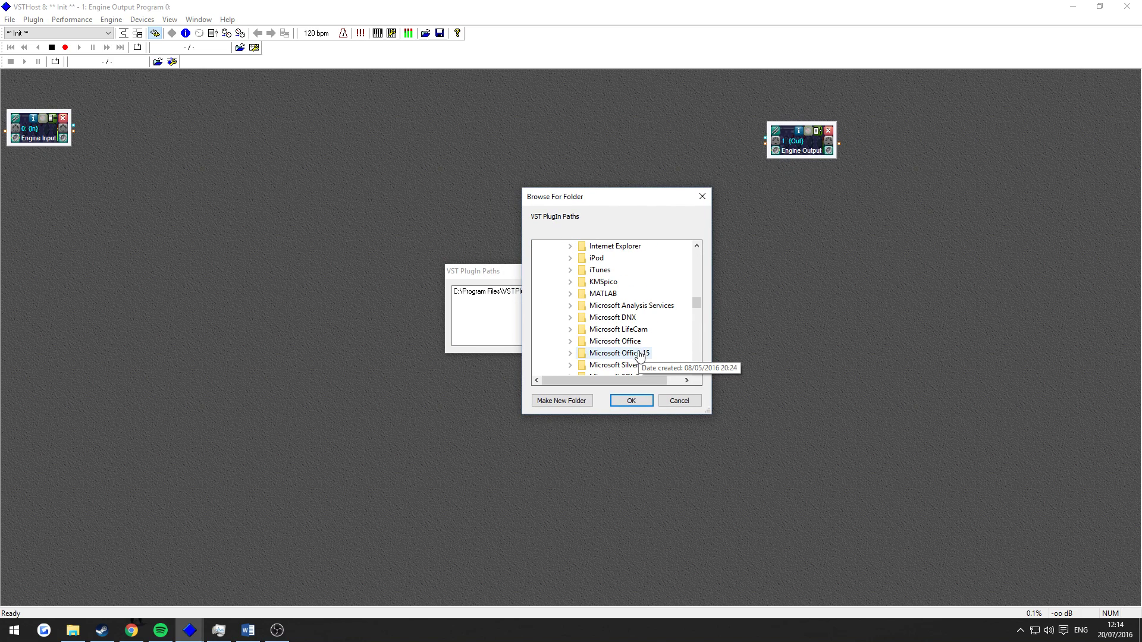
scroll(639, 355, down, 10)
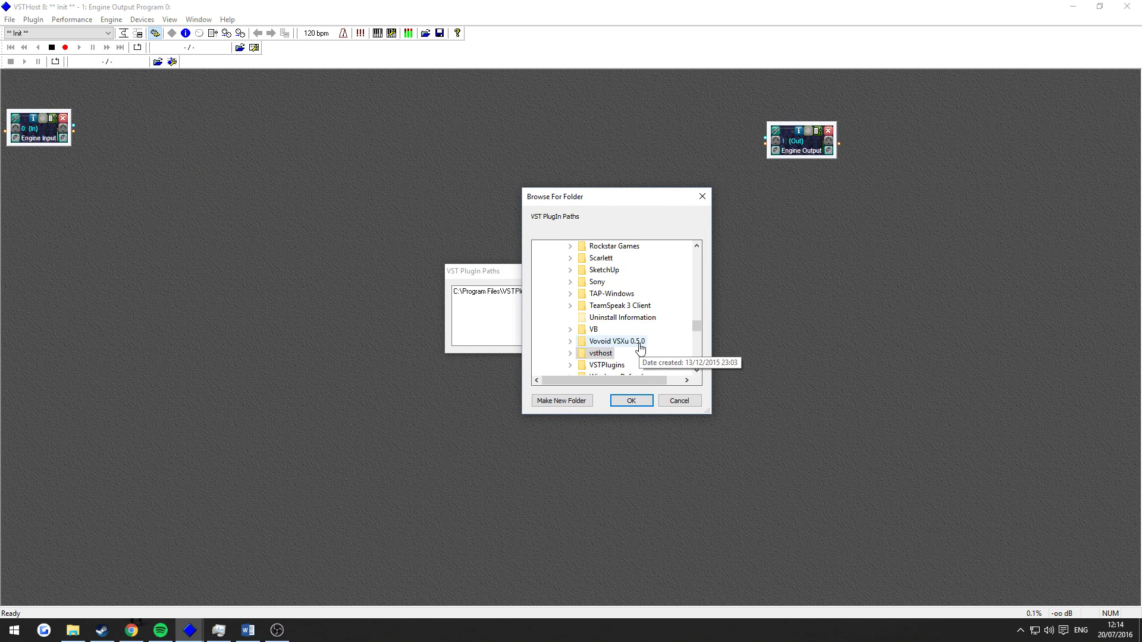
click(598, 369)
drag(594, 198, 685, 205)
click(717, 401)
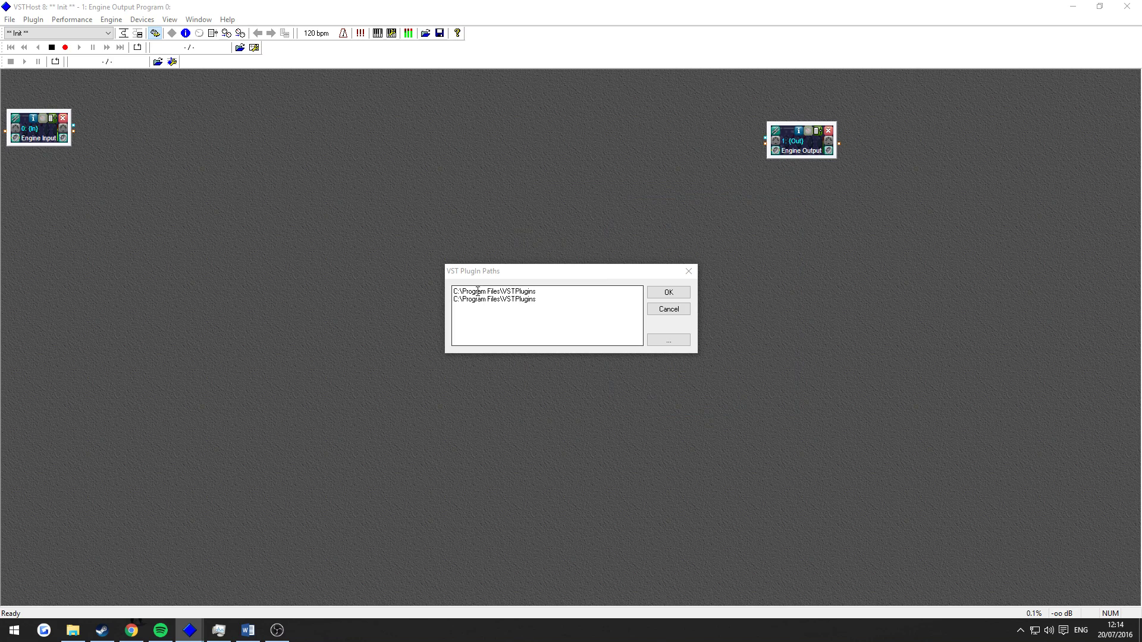
key(Delete)
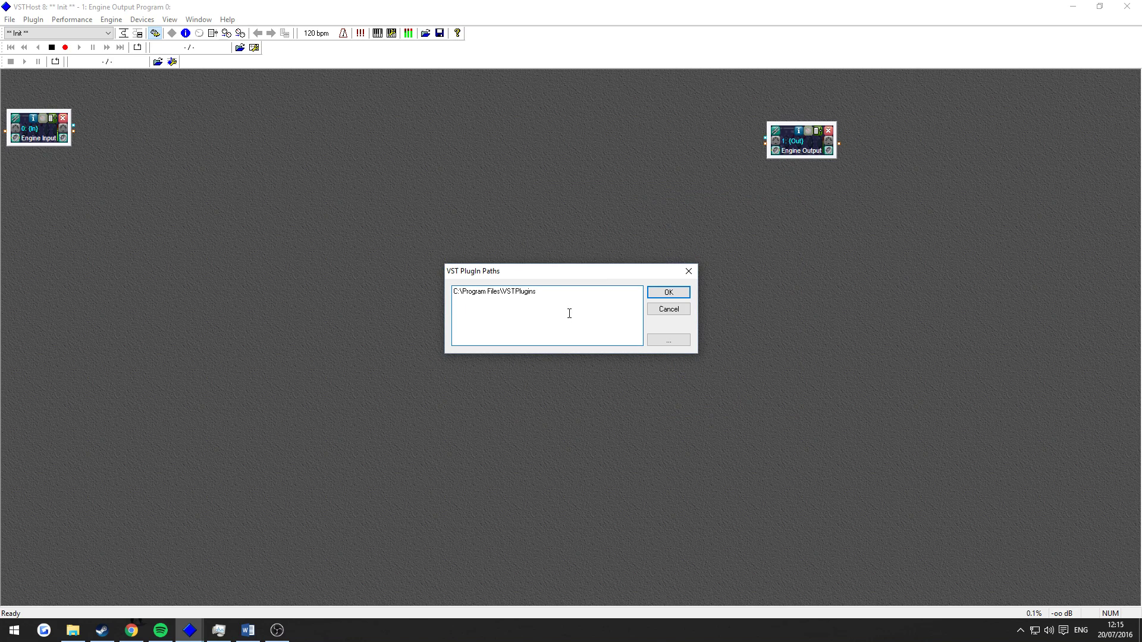
click(667, 293)
click(10, 20)
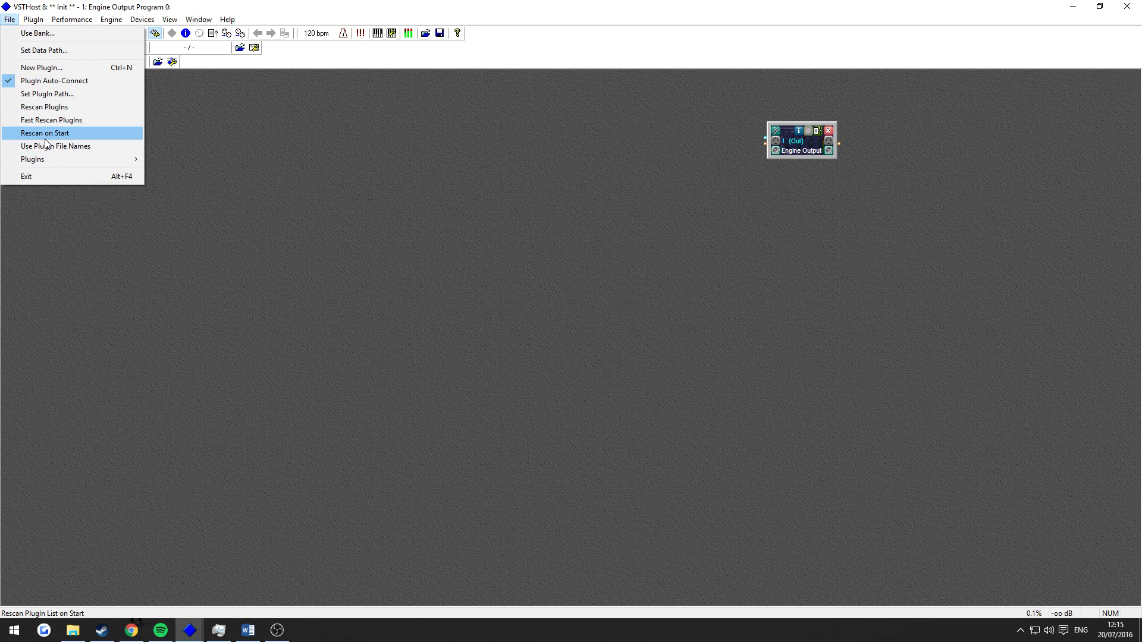
Add the ReaFIR and ReaComp standalone plugins, moving ReaComp clear of ReaFIR.
mouse_move(62, 159)
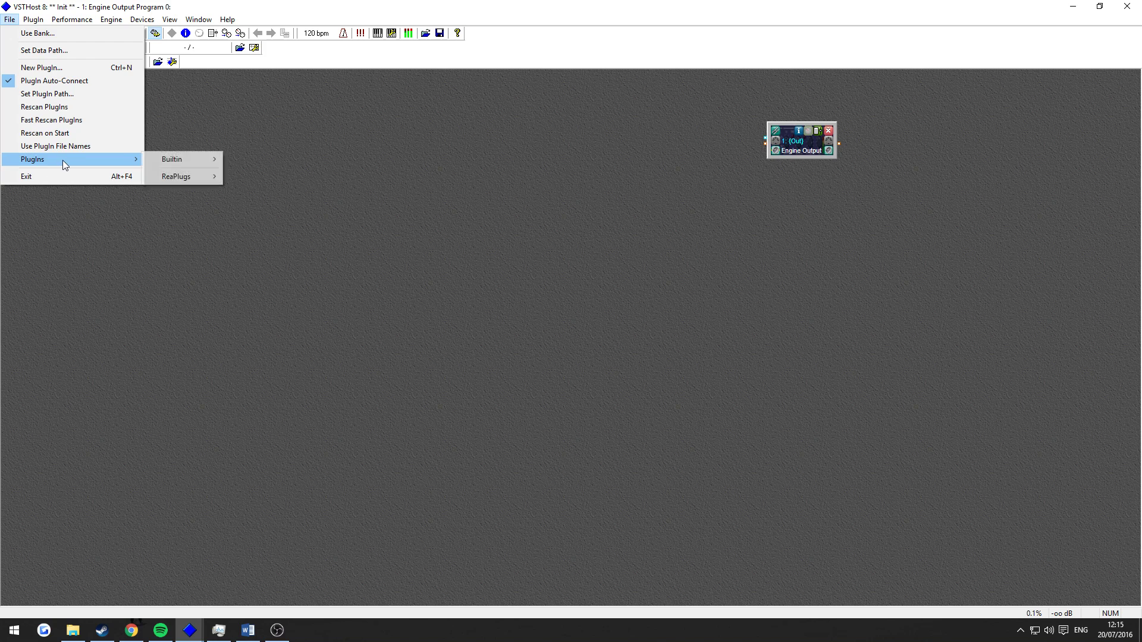
mouse_move(167, 177)
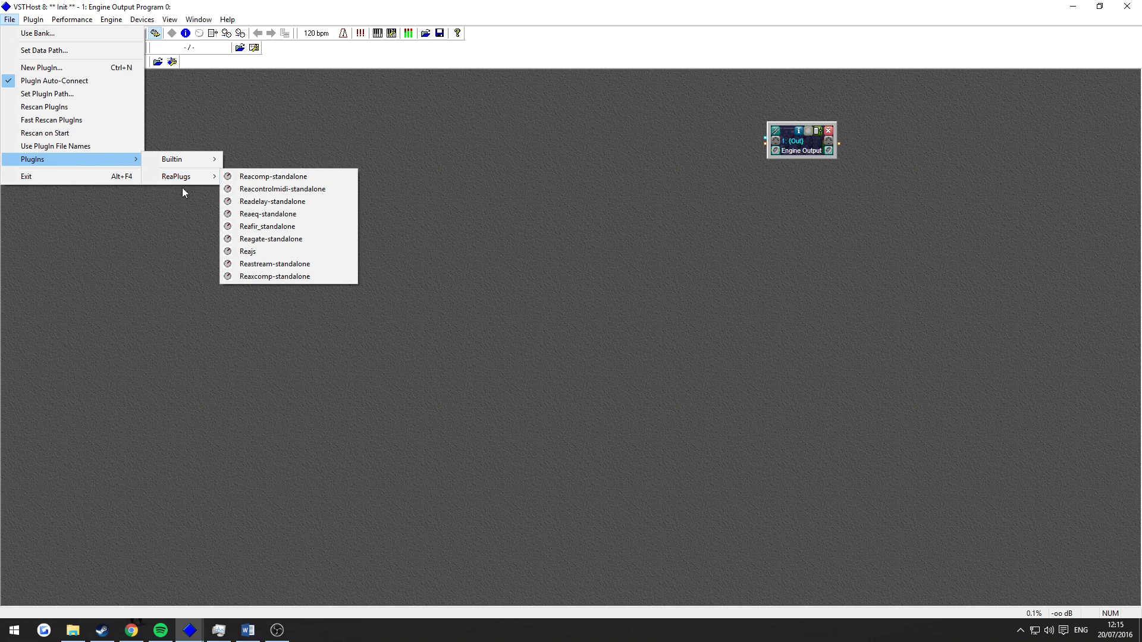
click(254, 227)
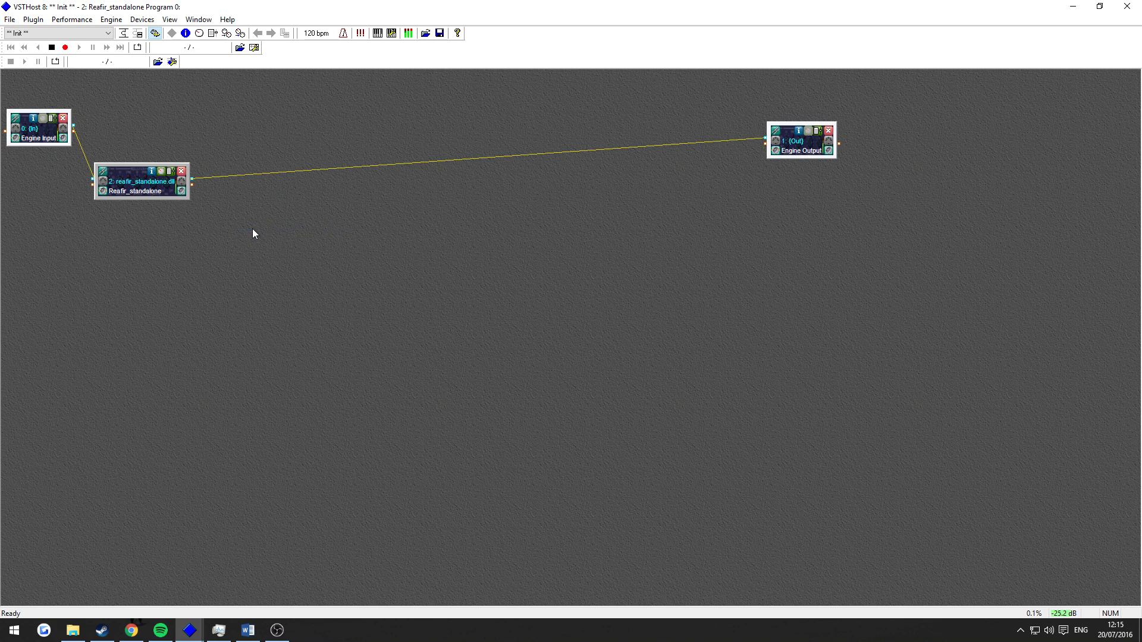
click(9, 19)
mouse_move(57, 159)
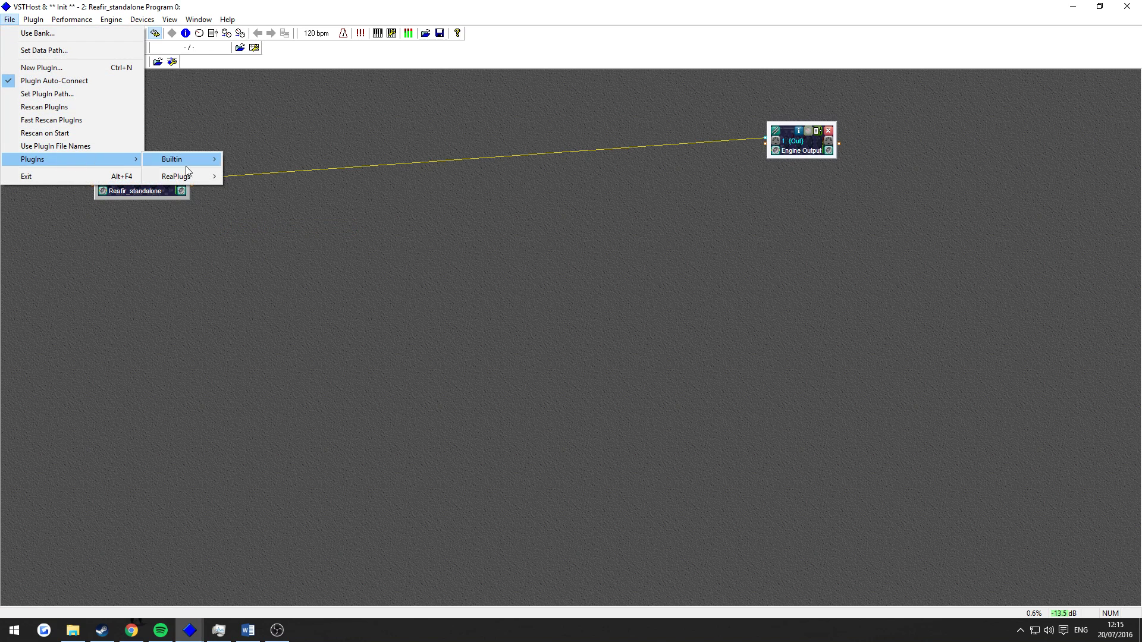
mouse_move(191, 176)
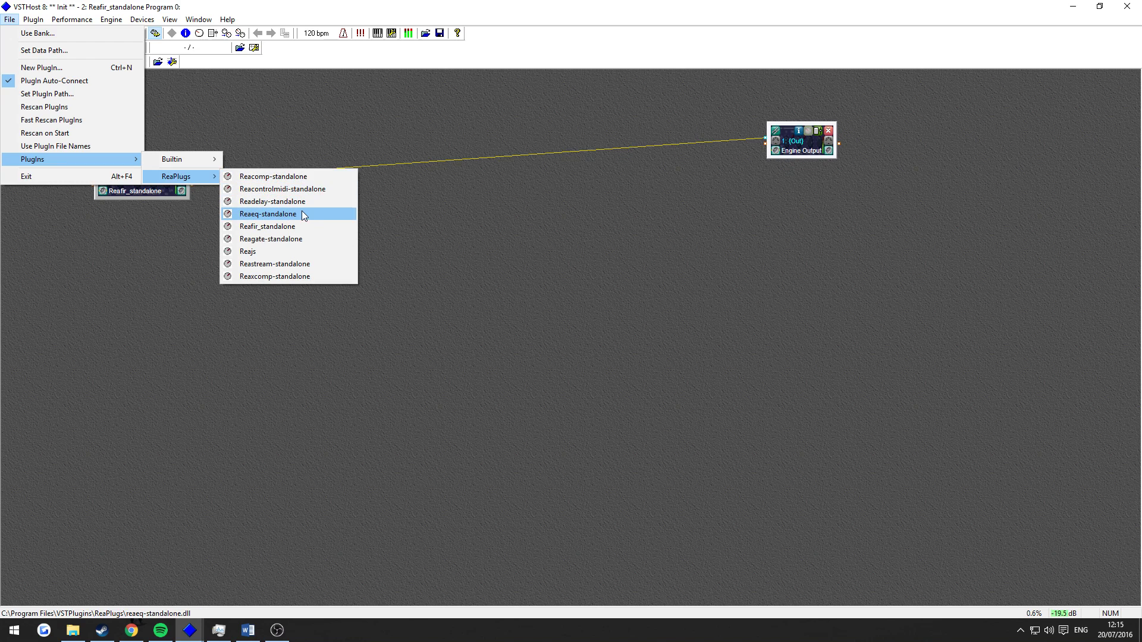
click(288, 179)
drag(153, 194, 360, 200)
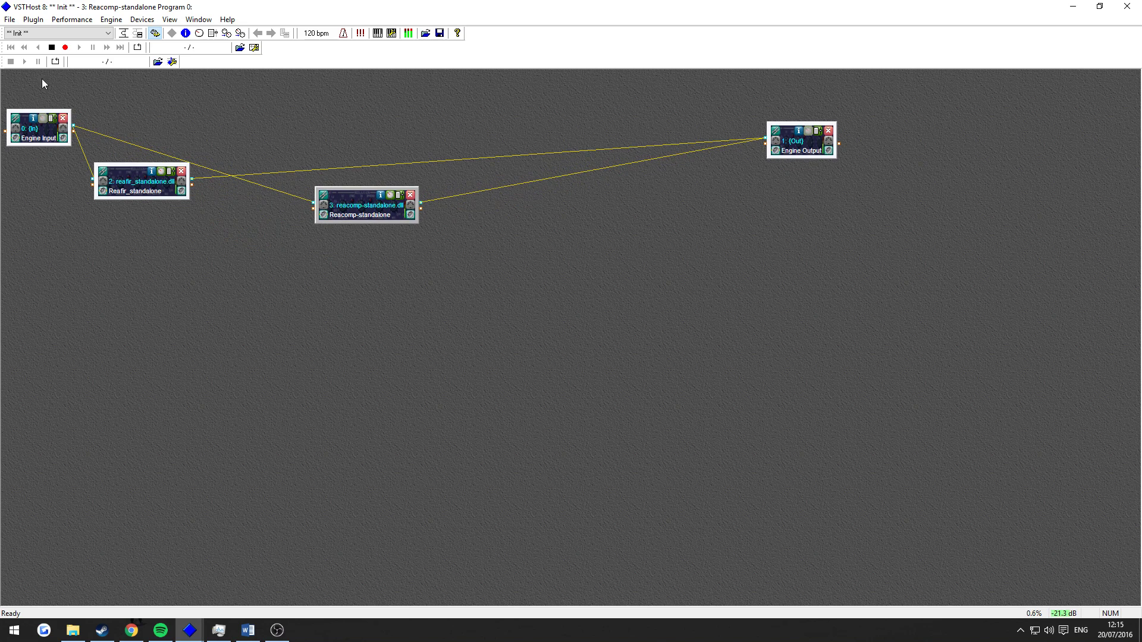
Add the ReaEQ and ReaGate standalone plugins and drag ReaGate to the right.
click(11, 19)
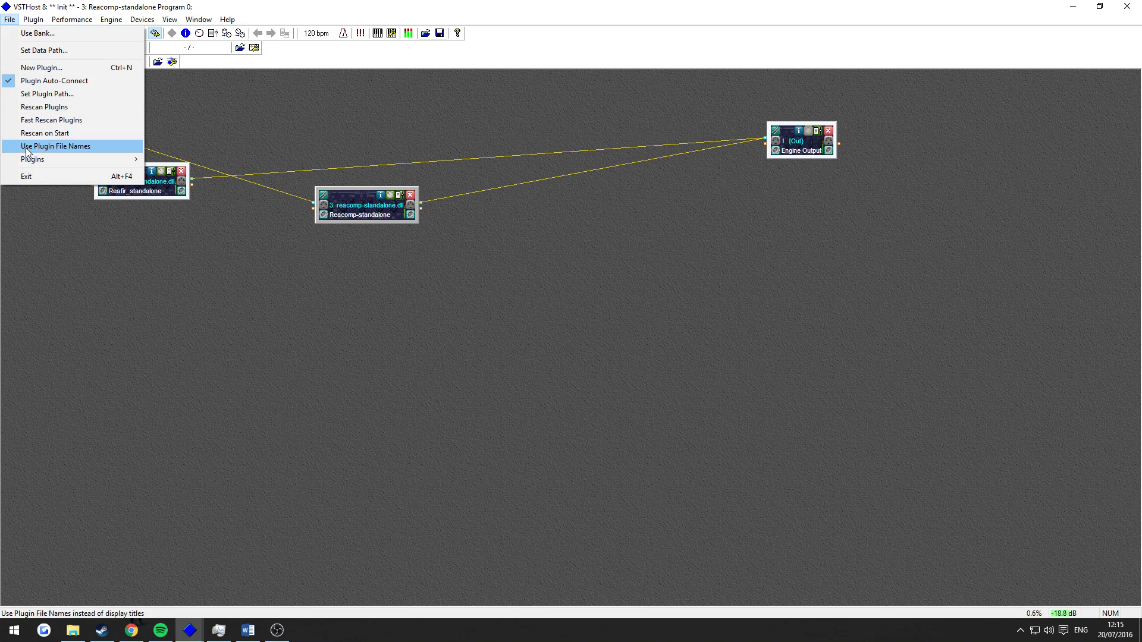
mouse_move(35, 159)
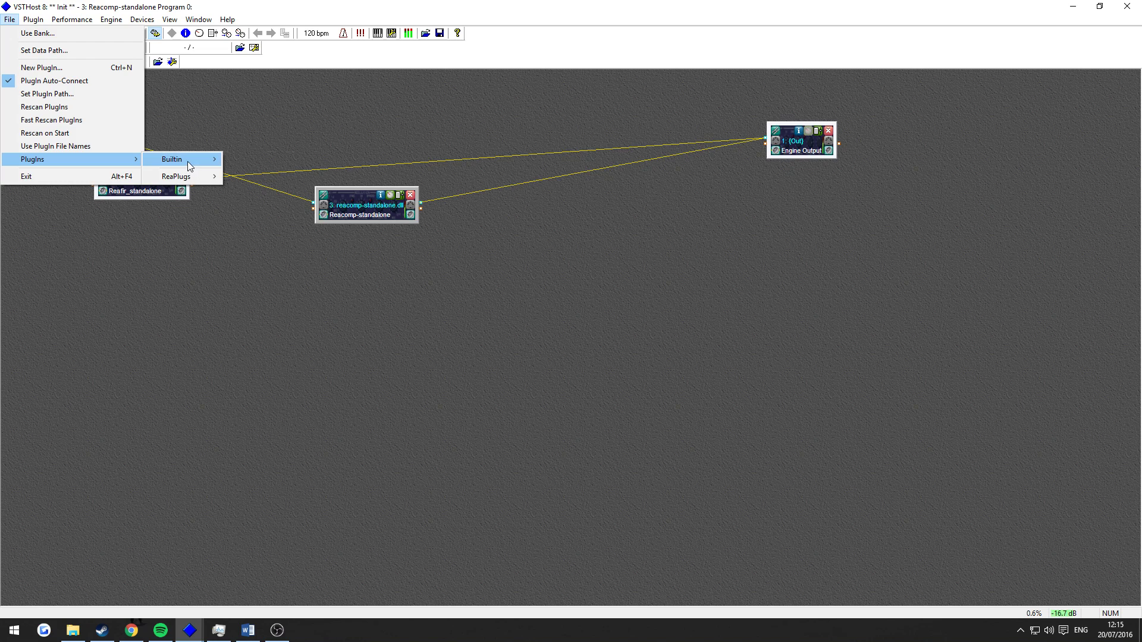
mouse_move(188, 179)
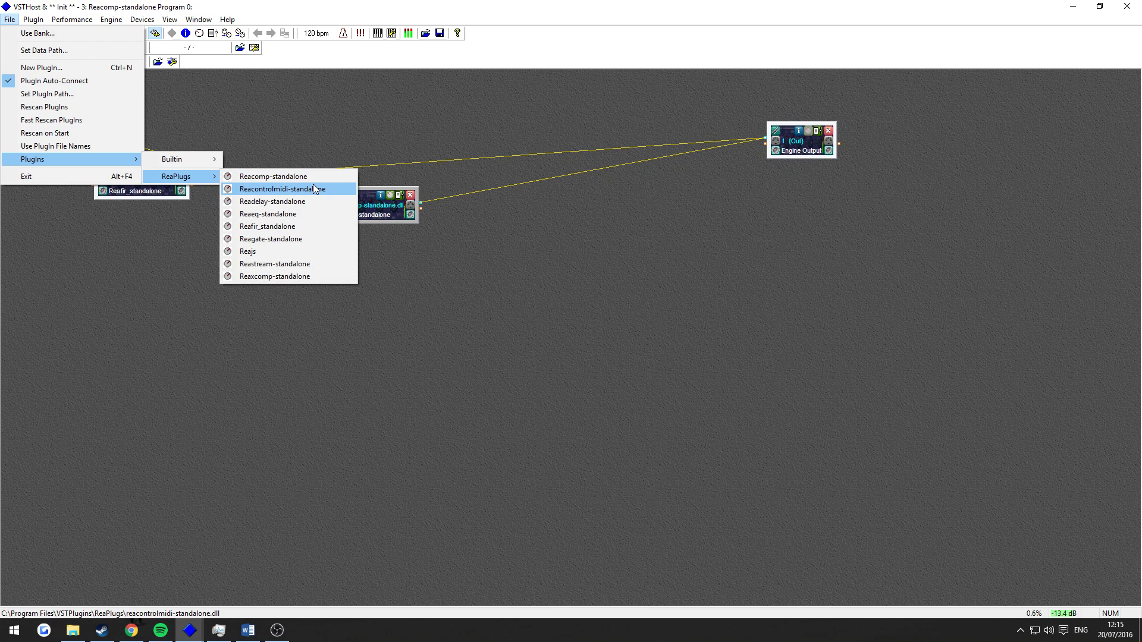
click(259, 215)
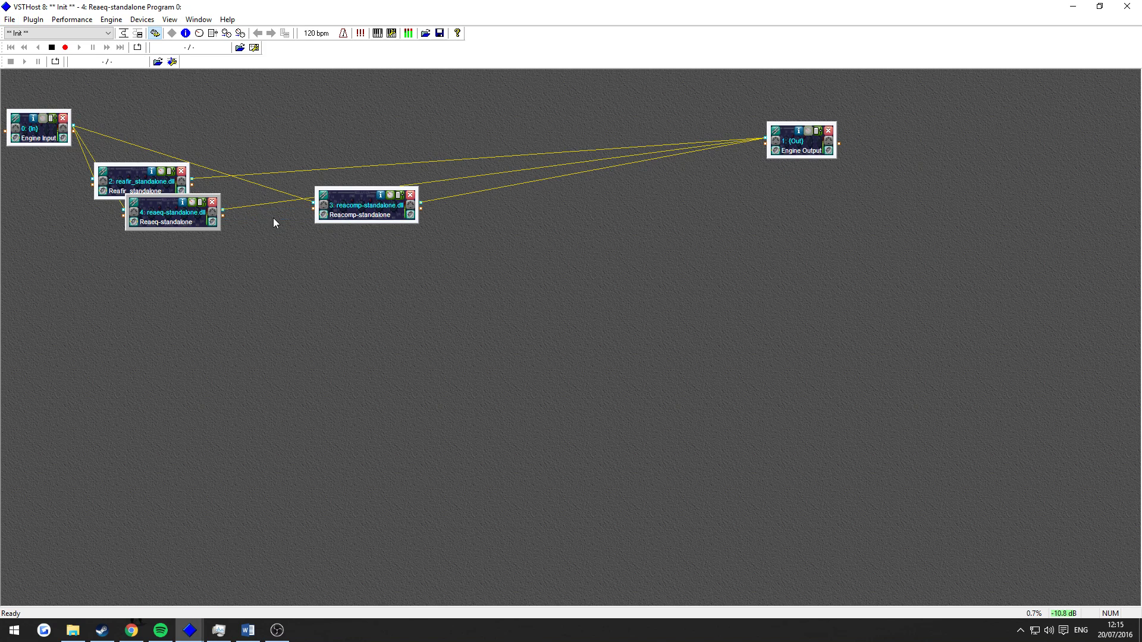
click(10, 19)
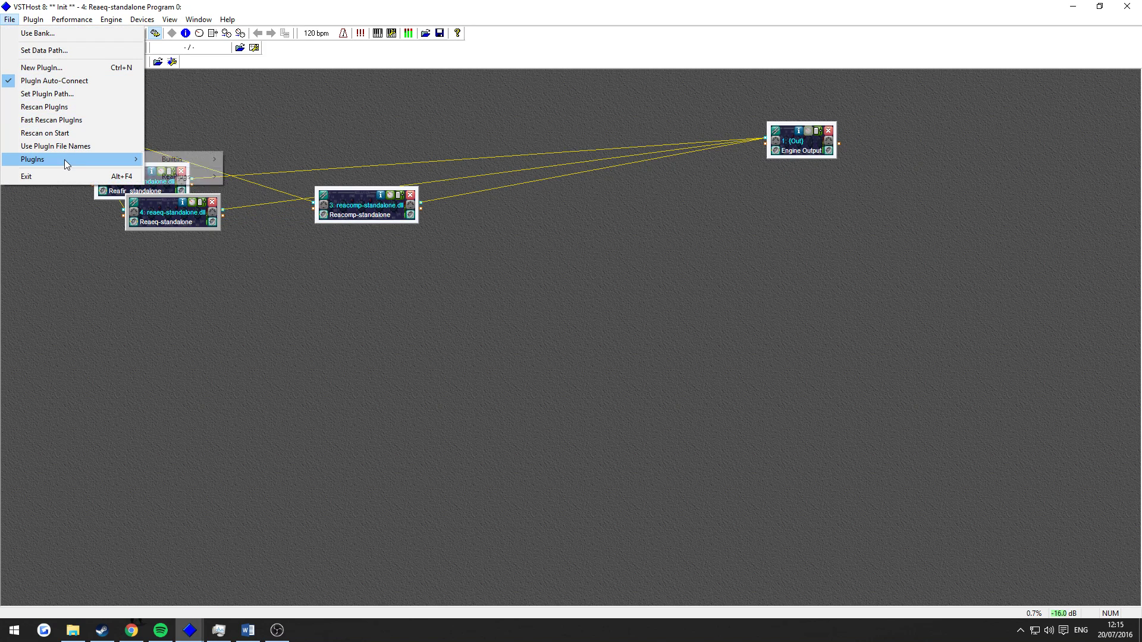
mouse_move(182, 177)
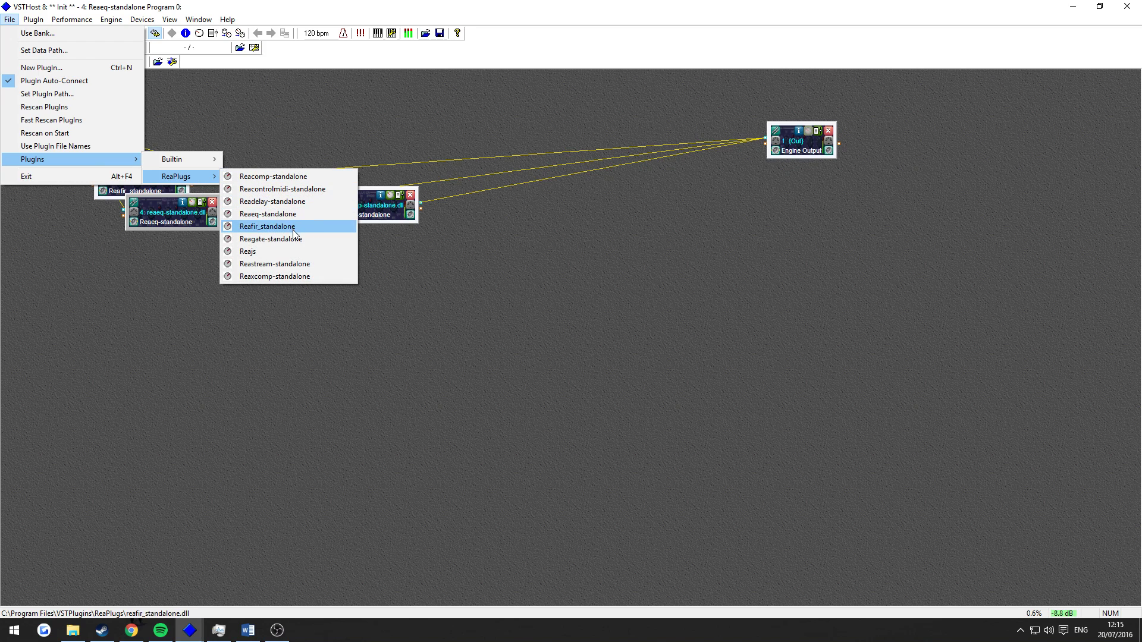
click(324, 239)
drag(181, 221, 613, 225)
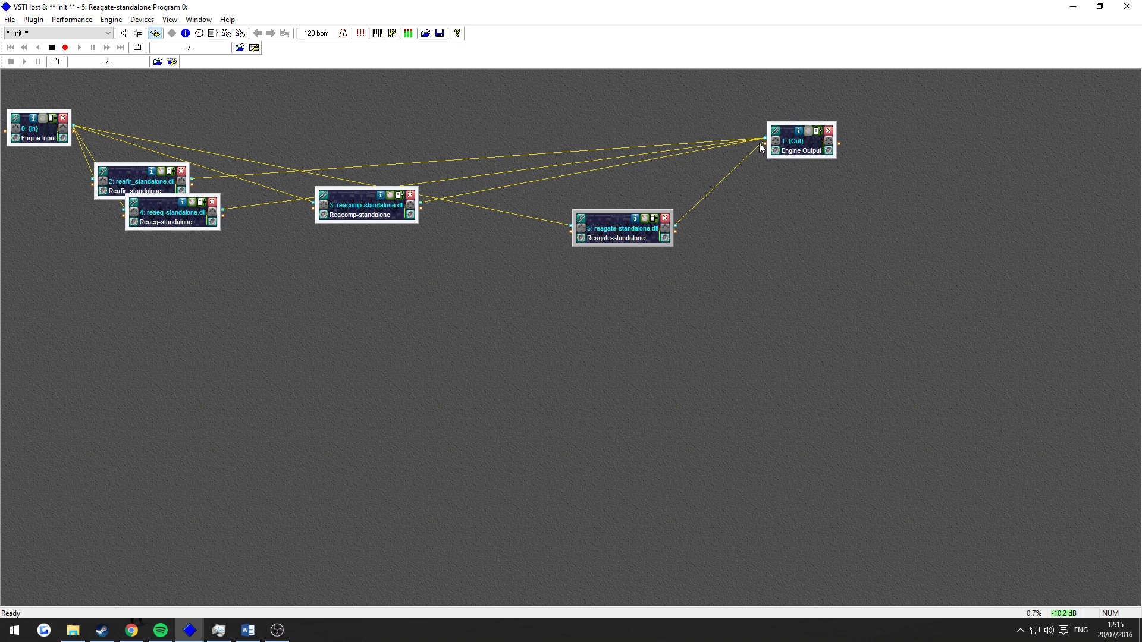
Disconnect ReaFIR, ReaComp, ReaEQ and ReaGate from Engine Output.
double_click(675, 227)
click(452, 273)
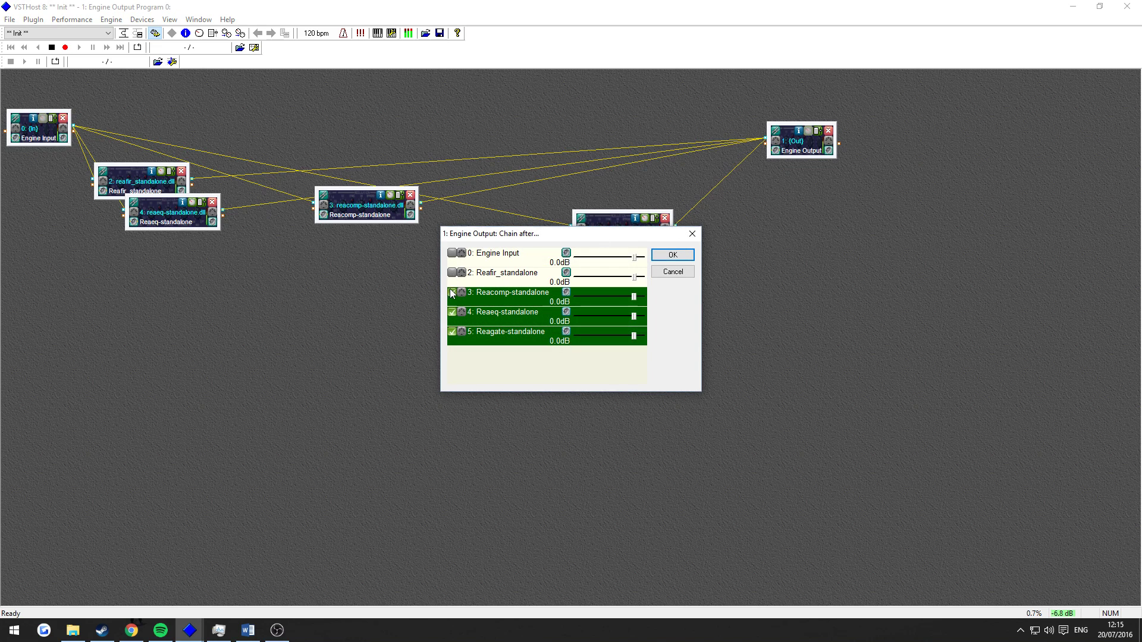
click(452, 293)
click(452, 312)
click(452, 332)
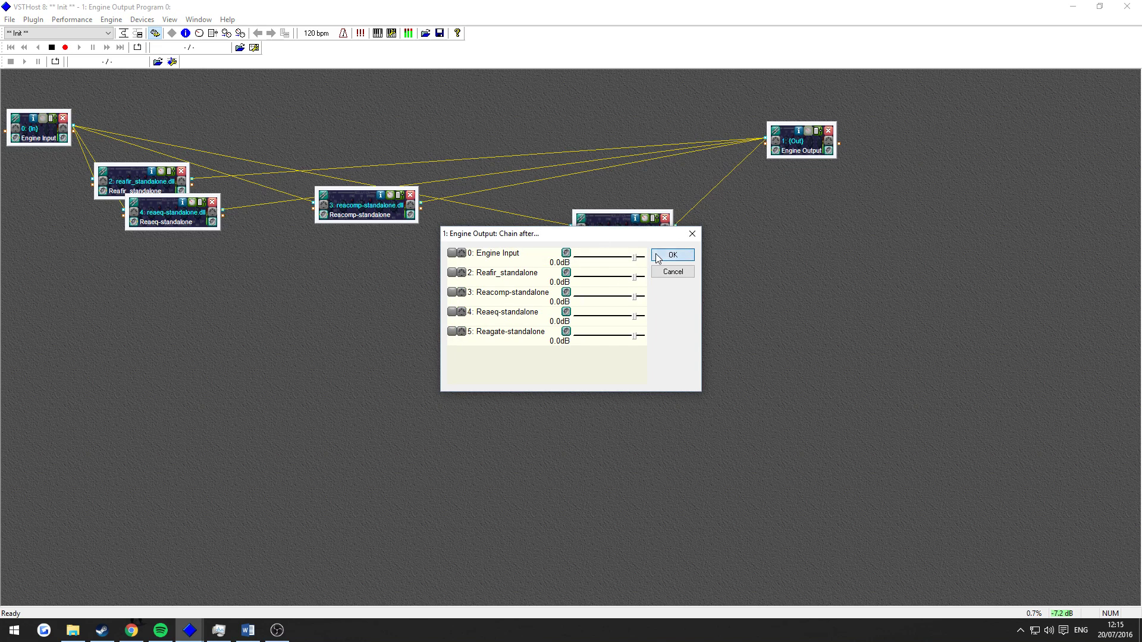
click(657, 255)
Disconnect ReaFIR and ReaComp from Engine Input, moving ReaFIR out of the cluster.
double_click(366, 209)
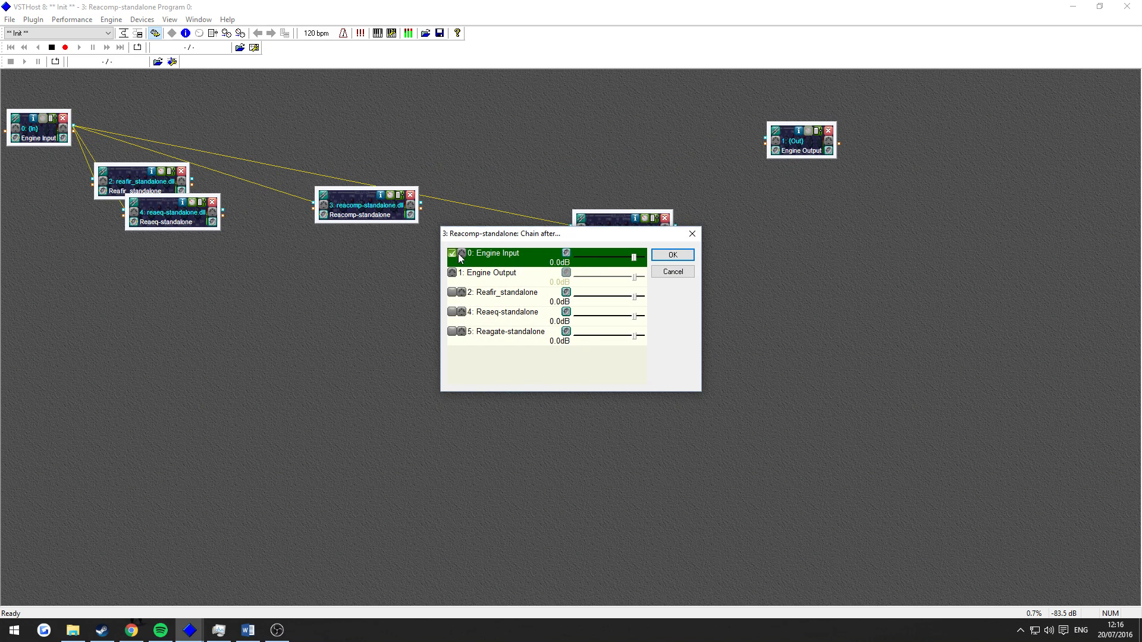
click(673, 255)
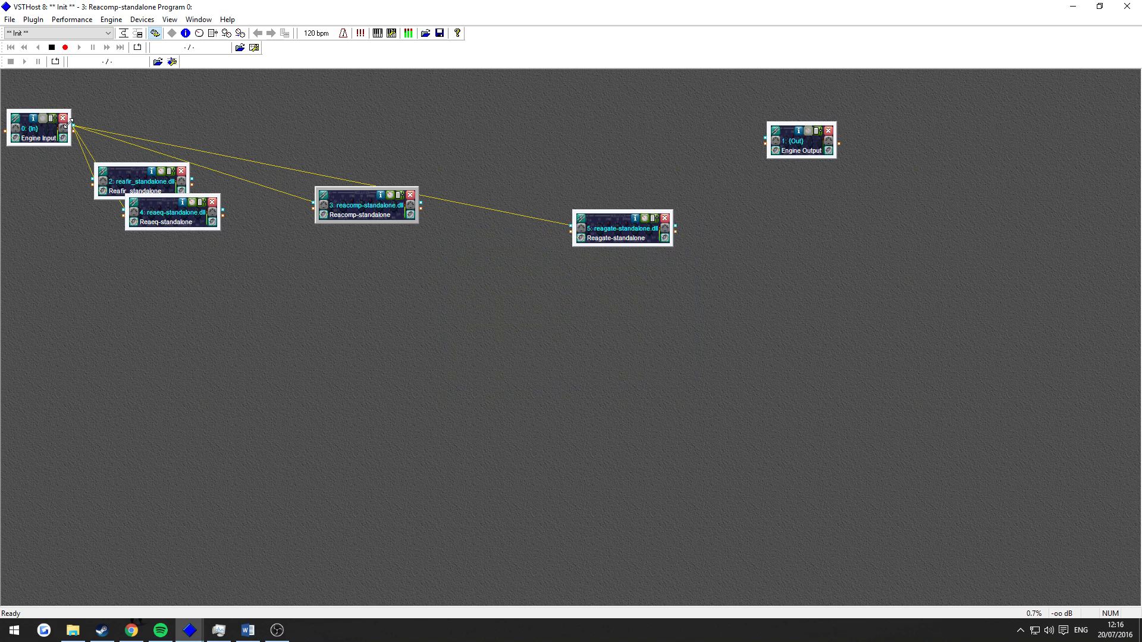
drag(120, 168, 341, 98)
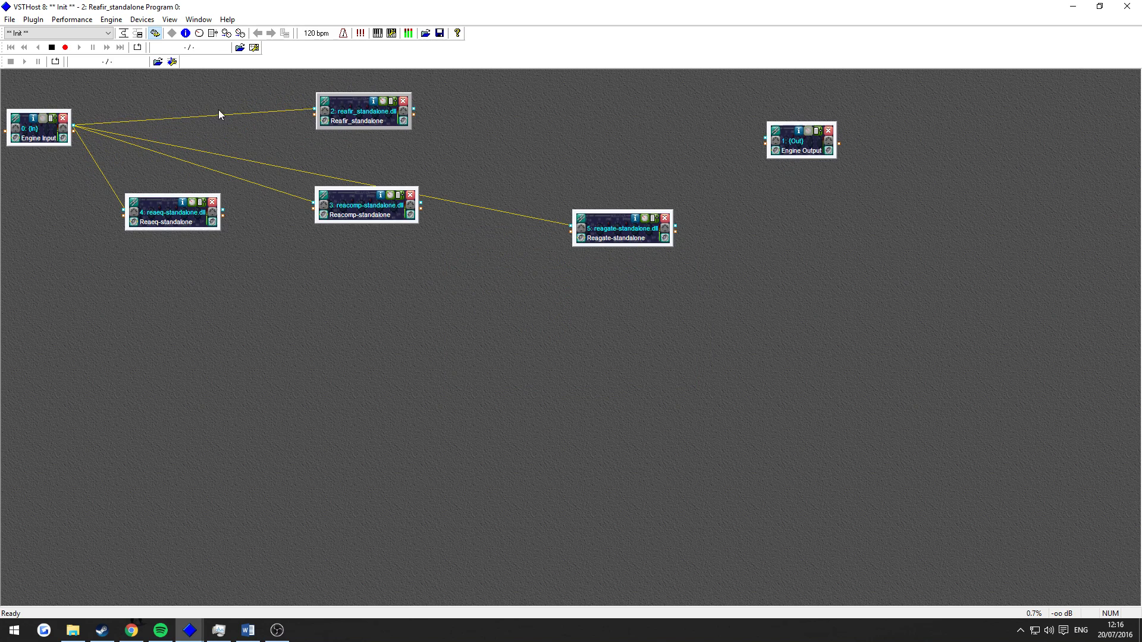
double_click(317, 110)
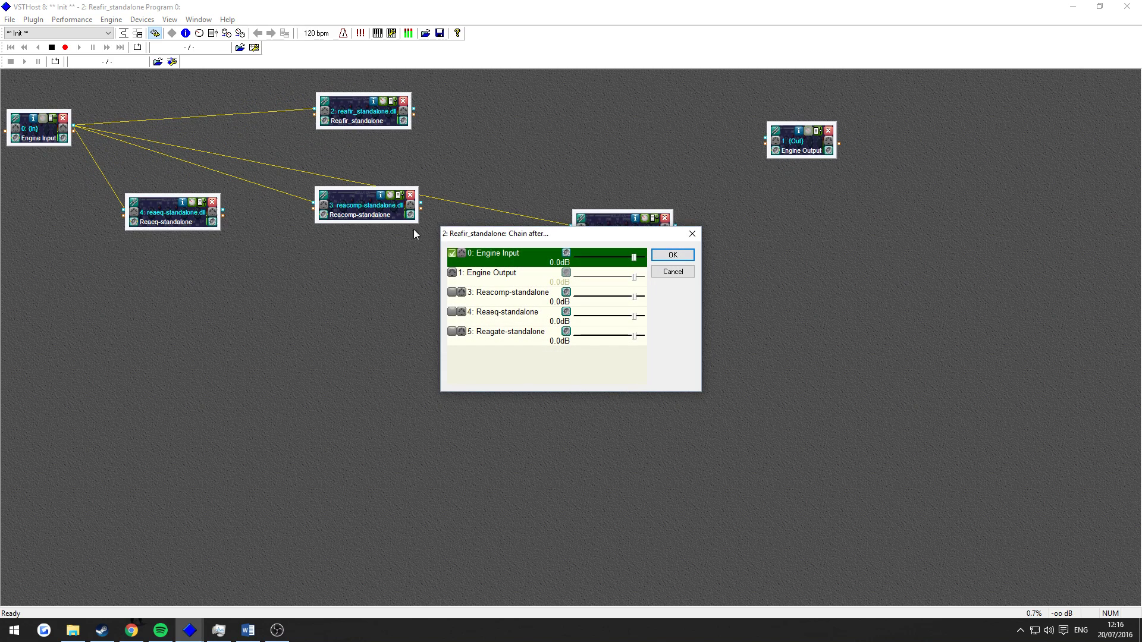
click(461, 255)
click(668, 255)
double_click(315, 205)
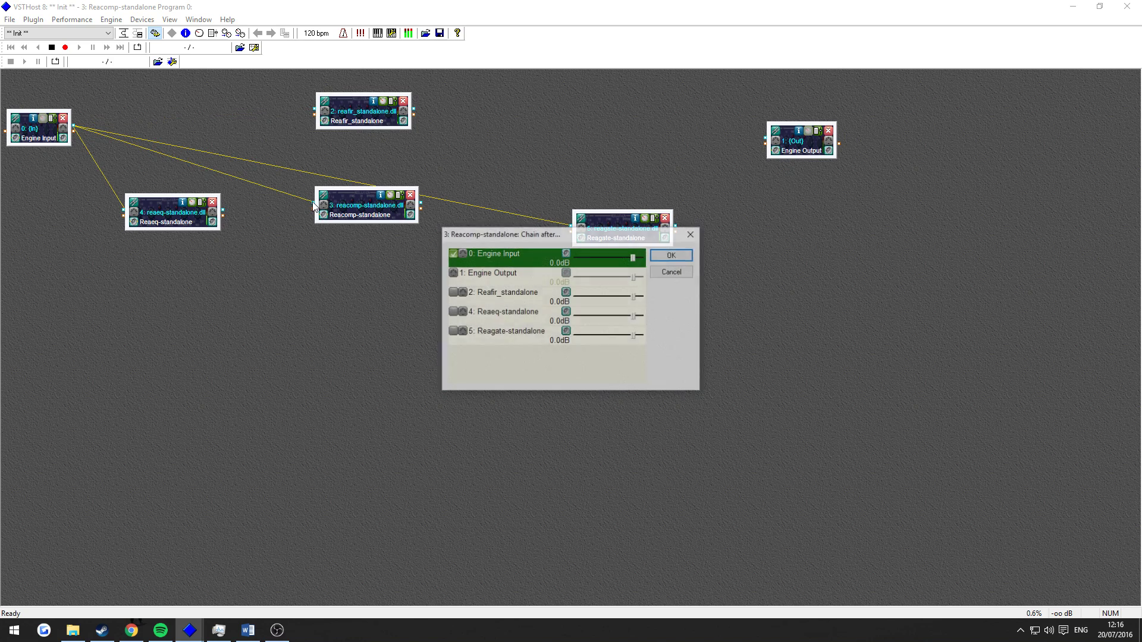
key(Return)
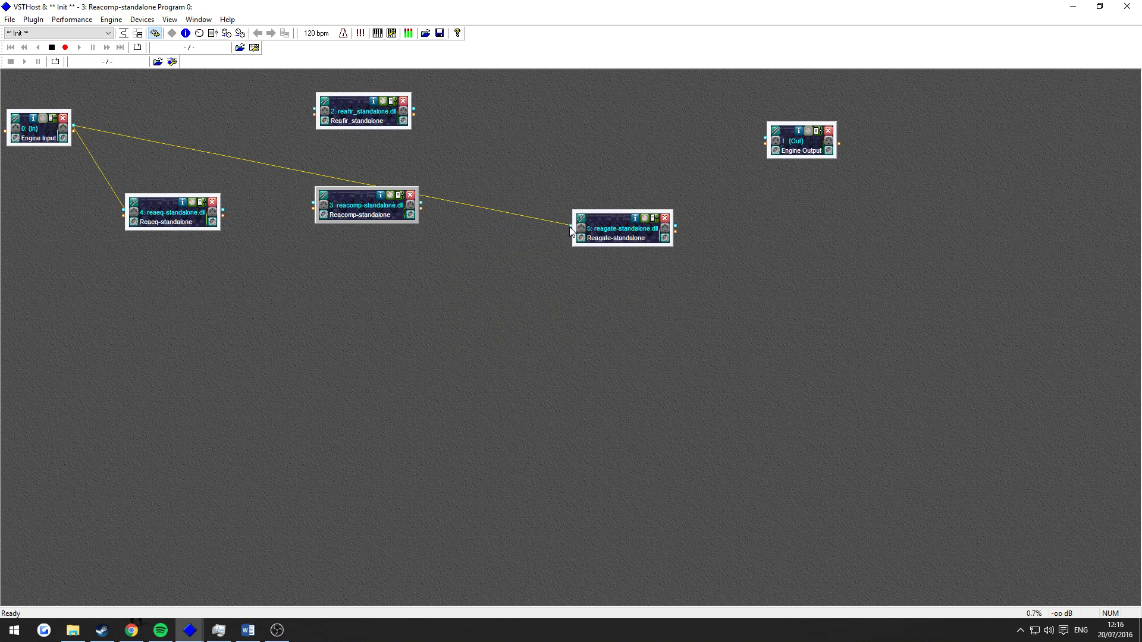
Disconnect ReaGate and ReaEQ from Engine Input, placing ReaEQ beside ReaComp.
double_click(571, 230)
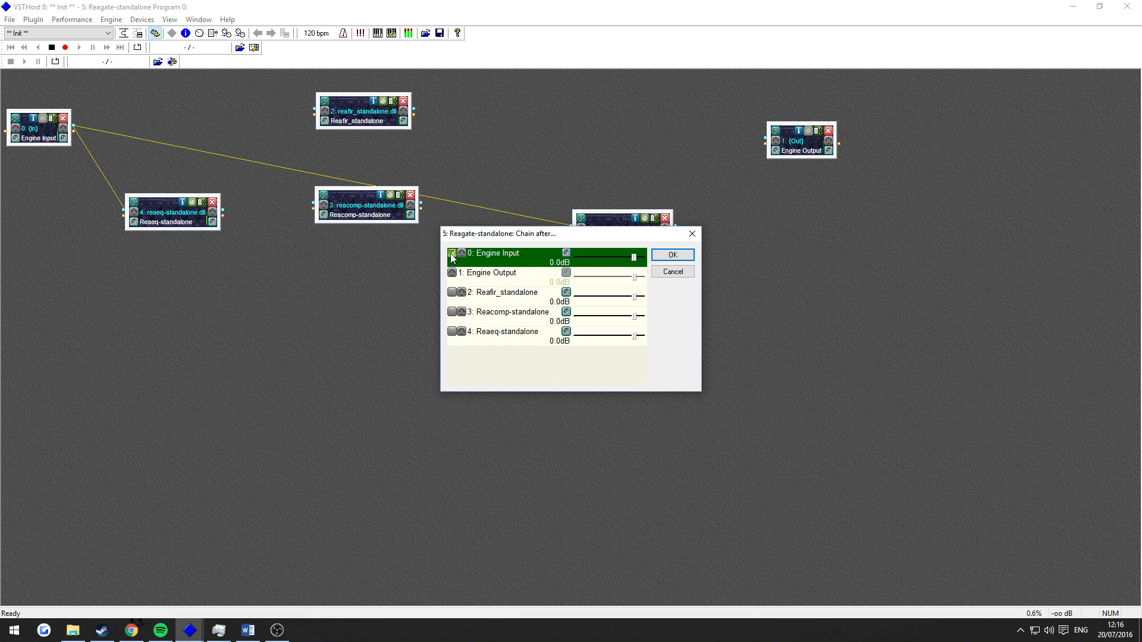
click(460, 255)
key(Return)
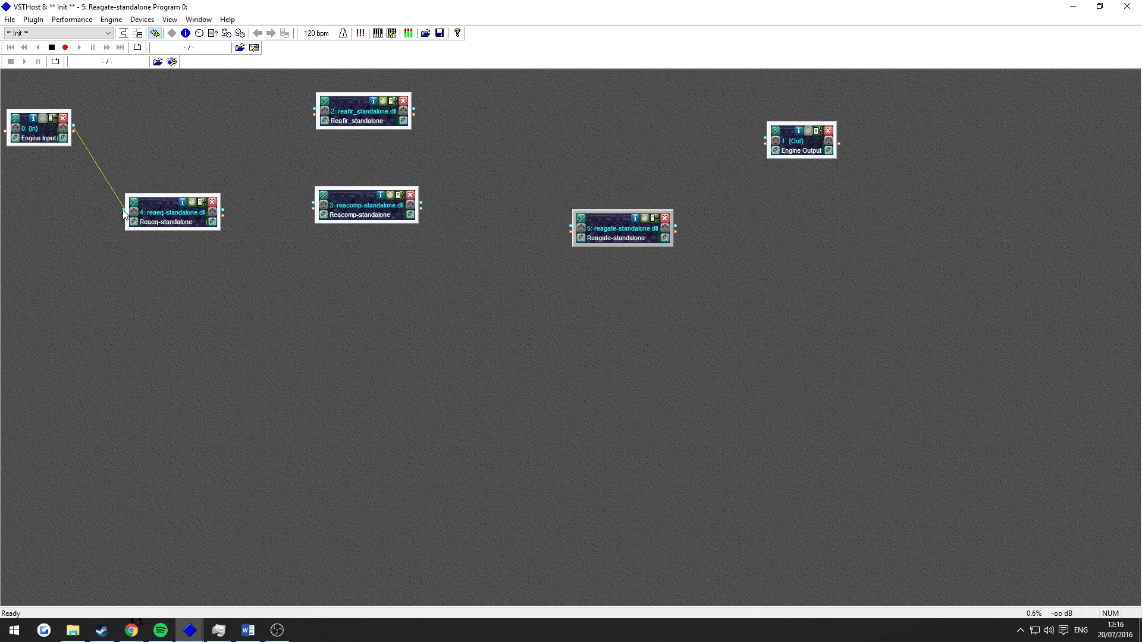
drag(146, 204, 223, 207)
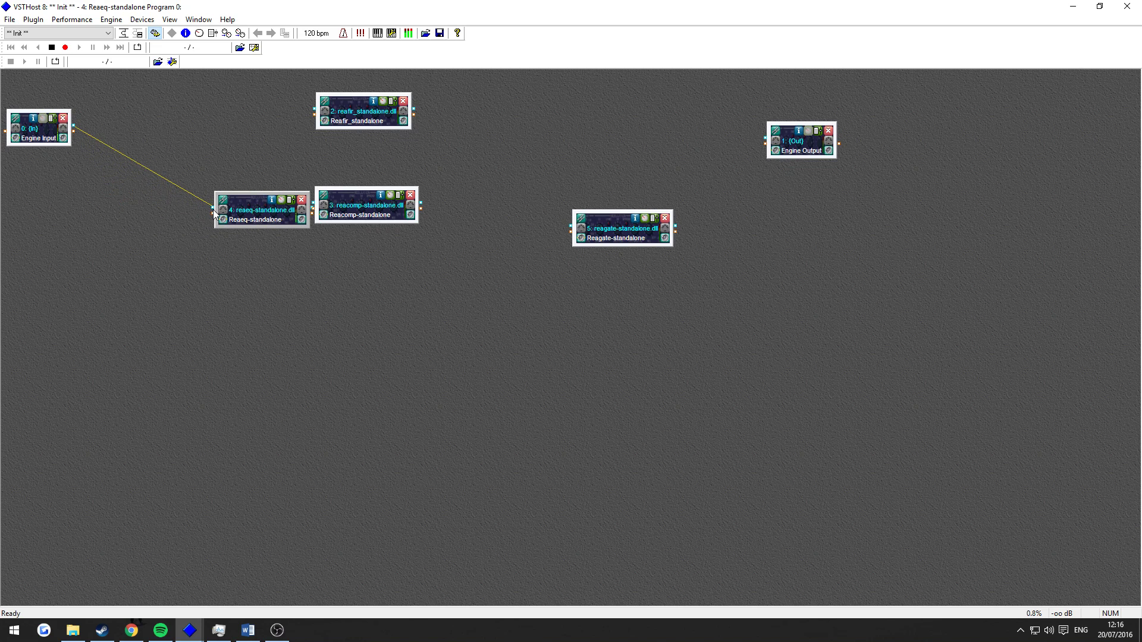
double_click(214, 208)
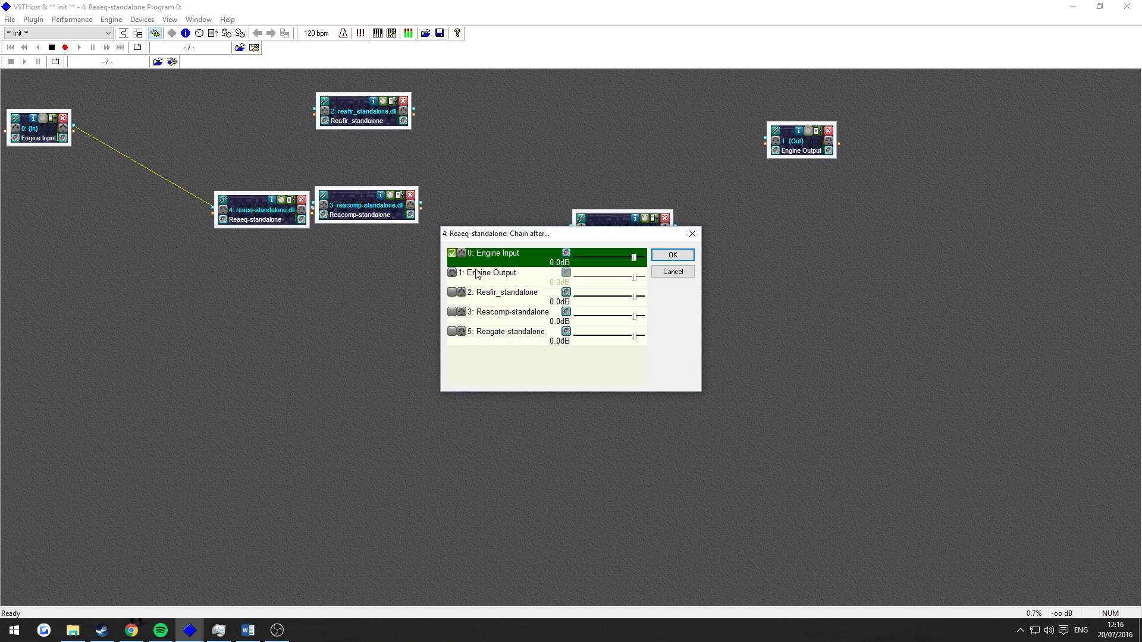
click(452, 253)
key(Return)
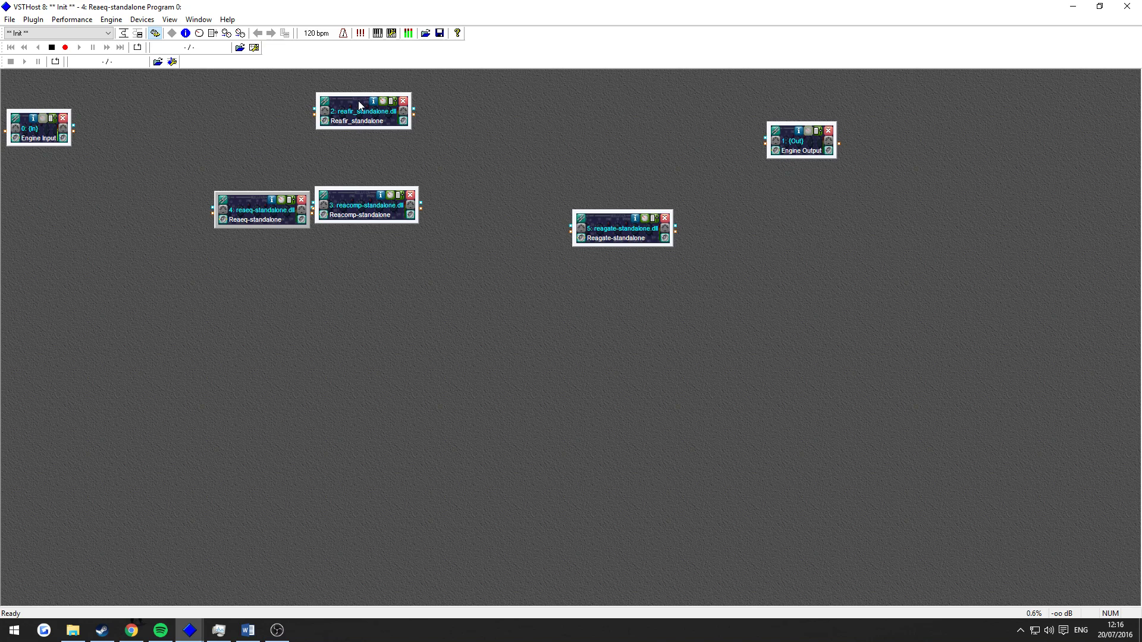
Arrange ReaFIR, ReaComp, ReaEQ, ReaGate and Engine Output in one row after Engine Input.
drag(357, 101, 176, 116)
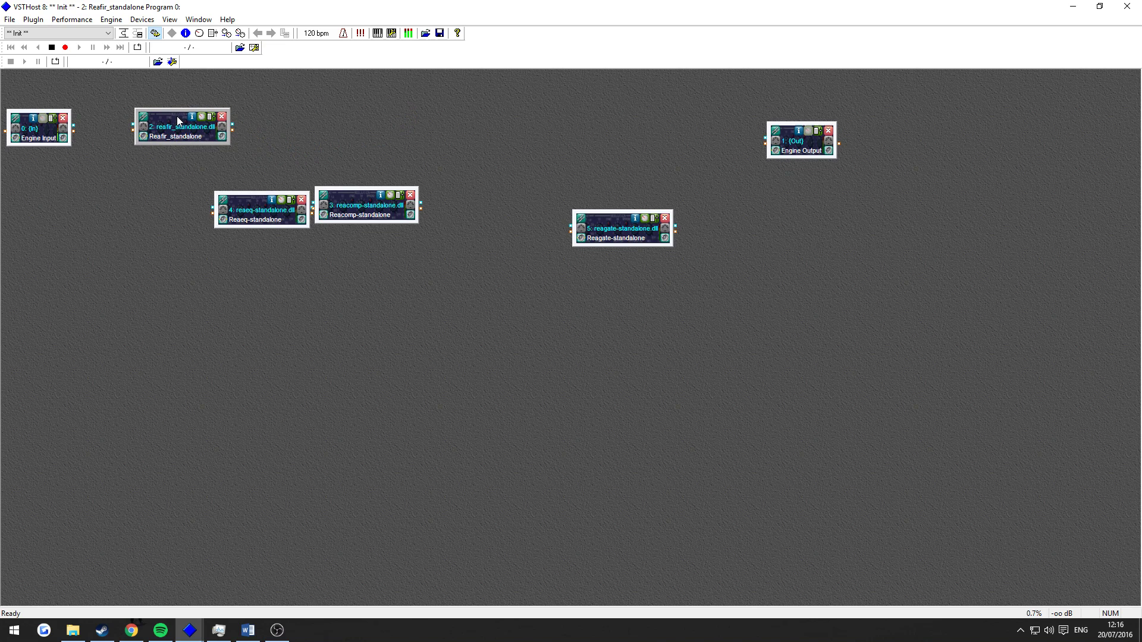
drag(328, 192, 279, 114)
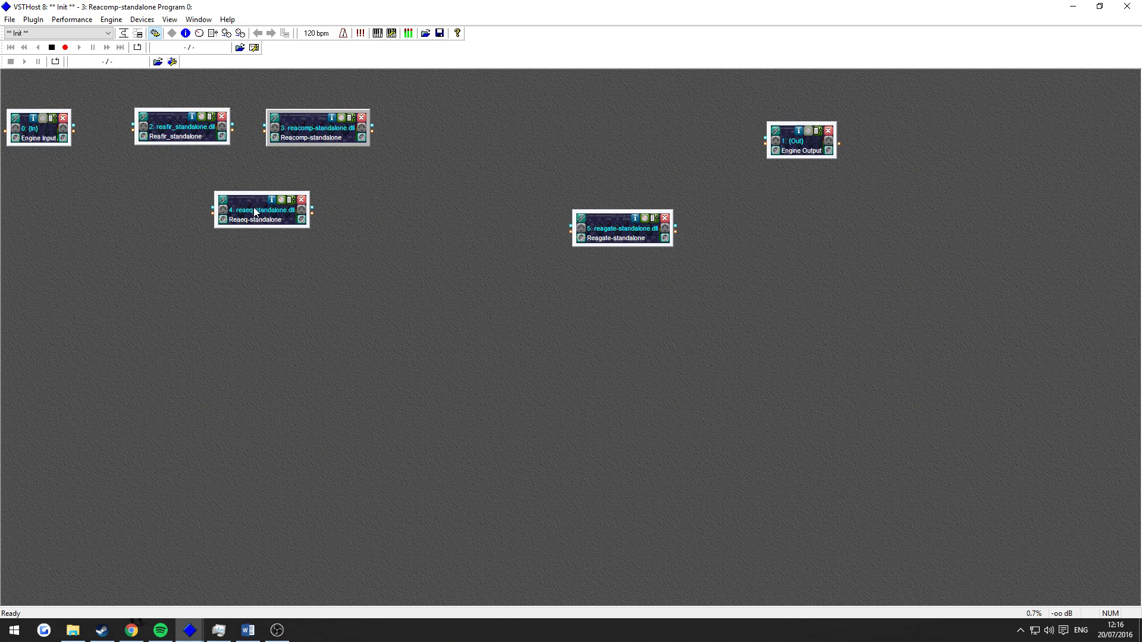
drag(257, 210, 465, 128)
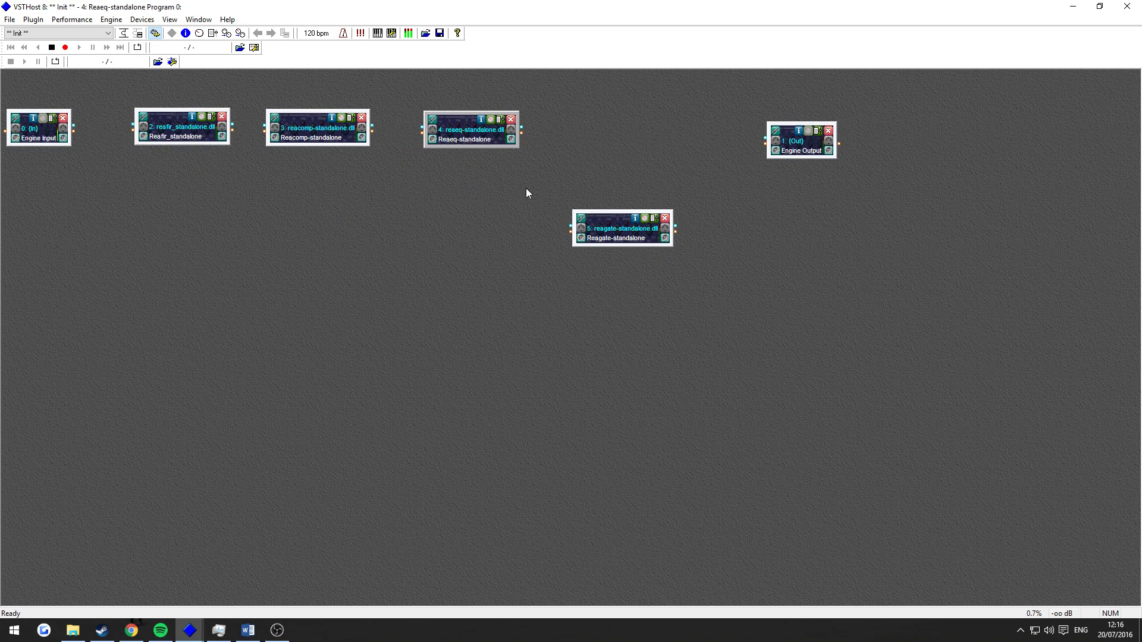
drag(602, 225, 616, 129)
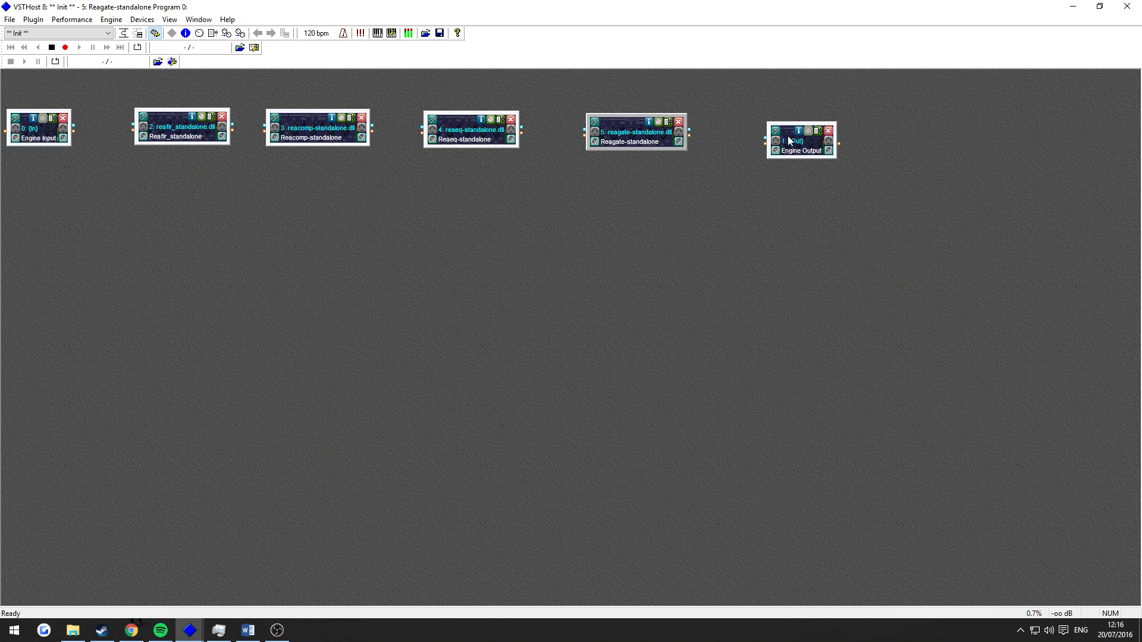
drag(789, 138, 791, 128)
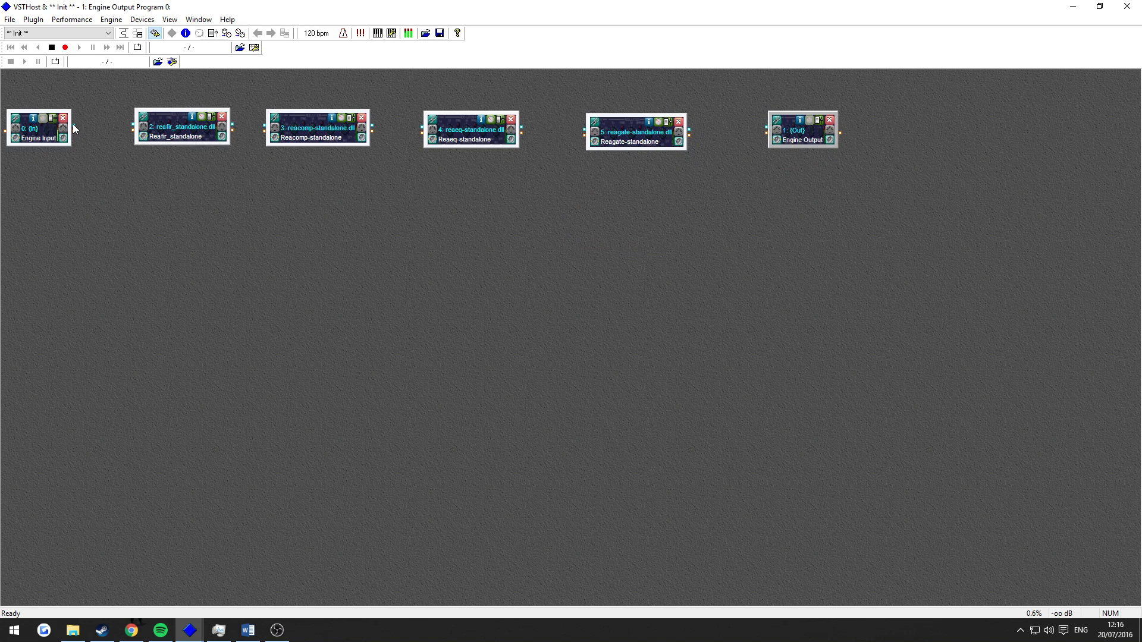
Wire Engine Input→ReaFIR, ReaComp→ReaEQ, ReaEQ→ReaGate and ReaGate→Engine Output.
drag(73, 125, 132, 125)
drag(421, 129, 422, 128)
drag(582, 132, 584, 129)
drag(771, 130, 767, 128)
Open the ReaFIR editor and set its Mode to Subtract.
click(200, 118)
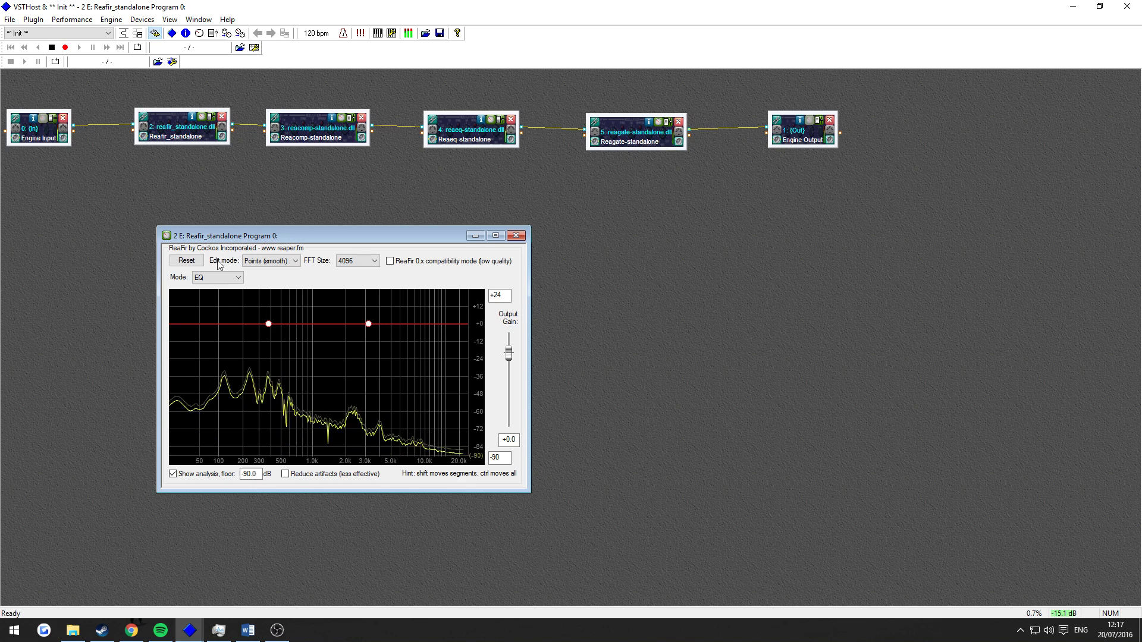
click(206, 278)
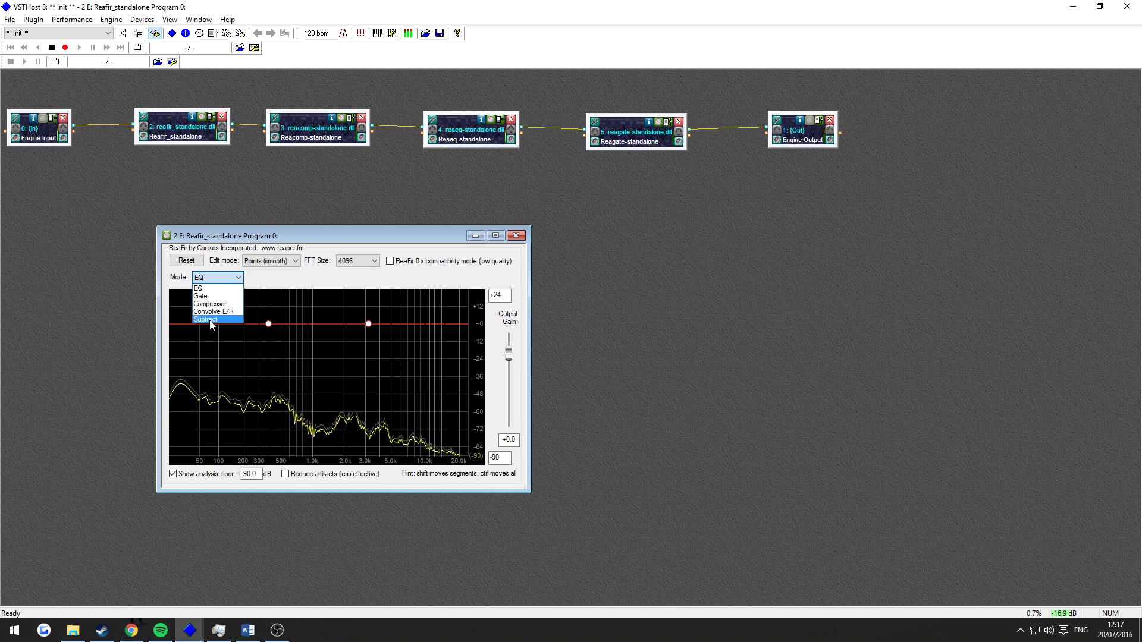
click(210, 319)
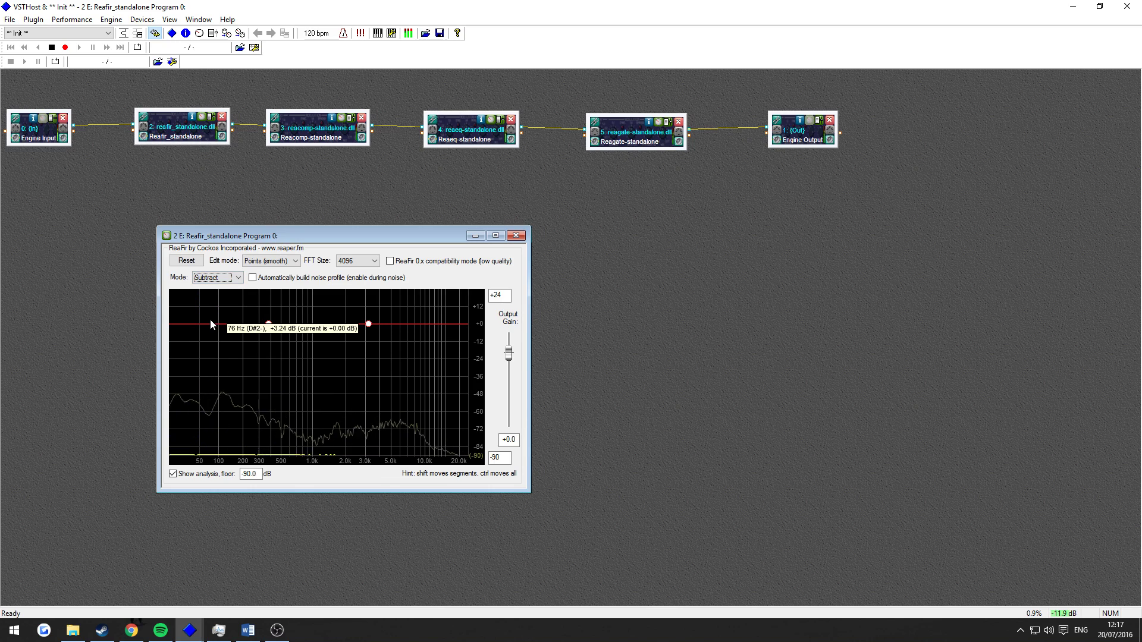
Build a ReaFIR noise profile by toggling automatic profiling on and off, then close the editor.
click(253, 277)
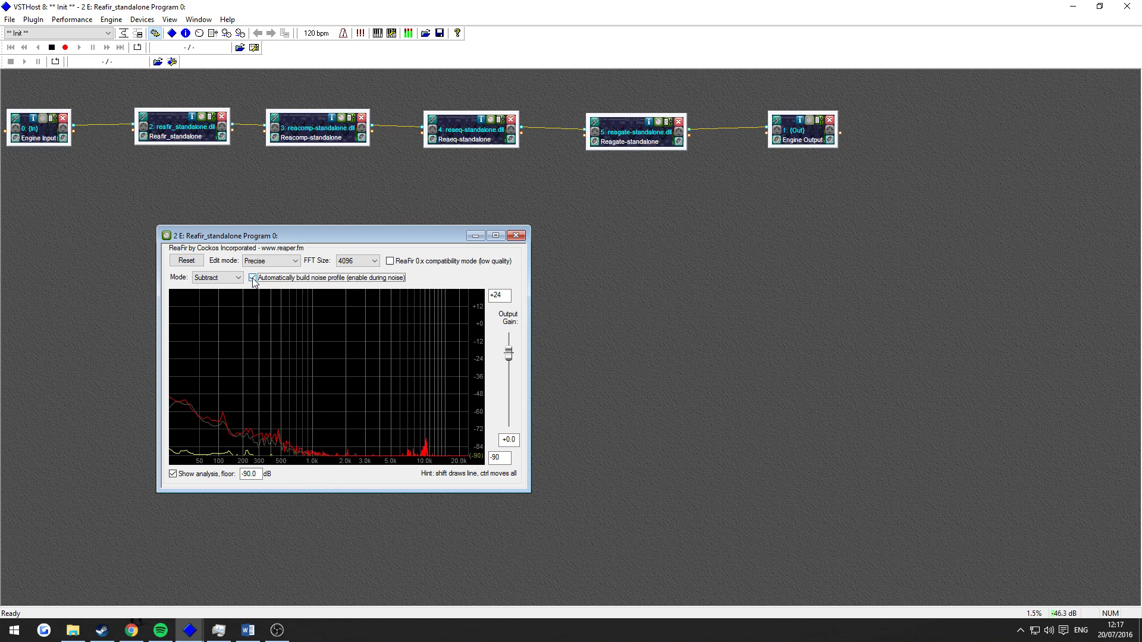
click(392, 636)
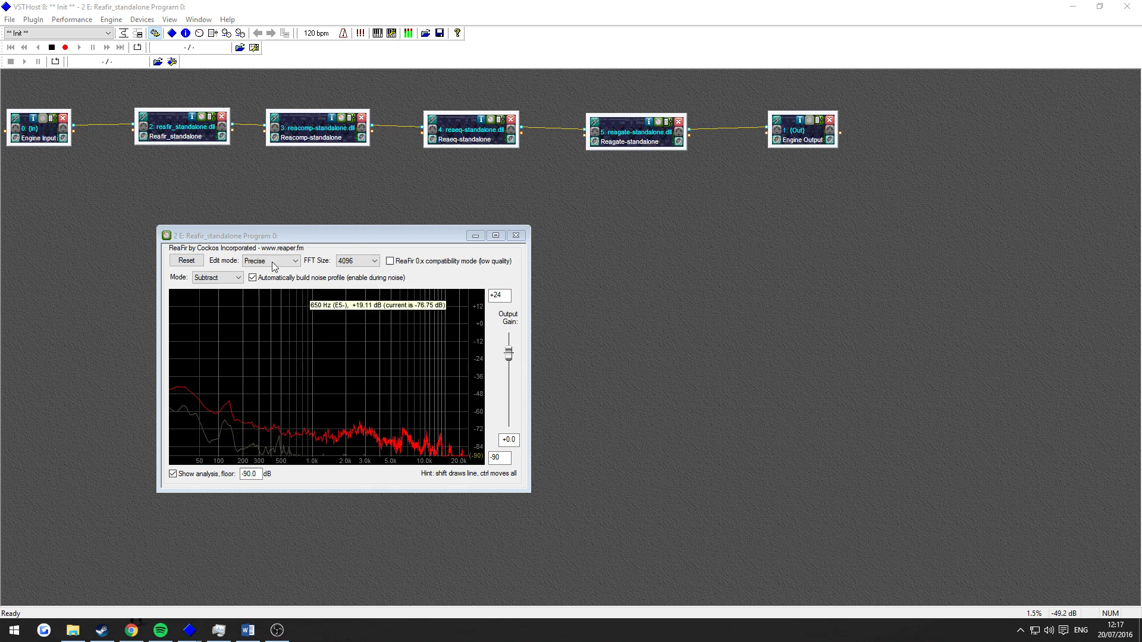
click(252, 278)
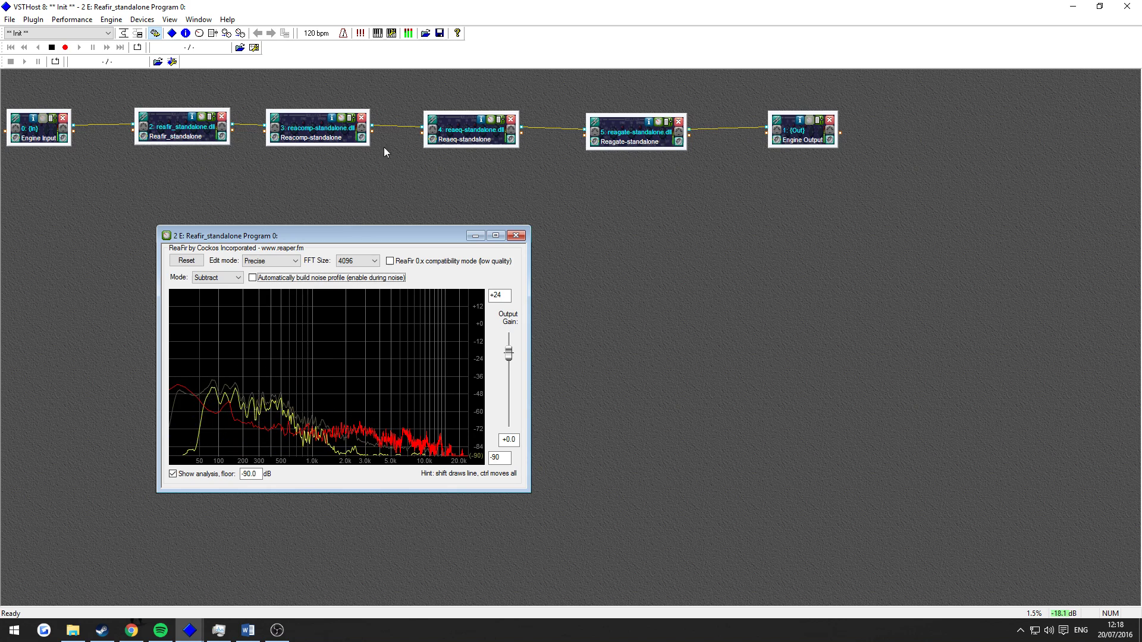
click(516, 236)
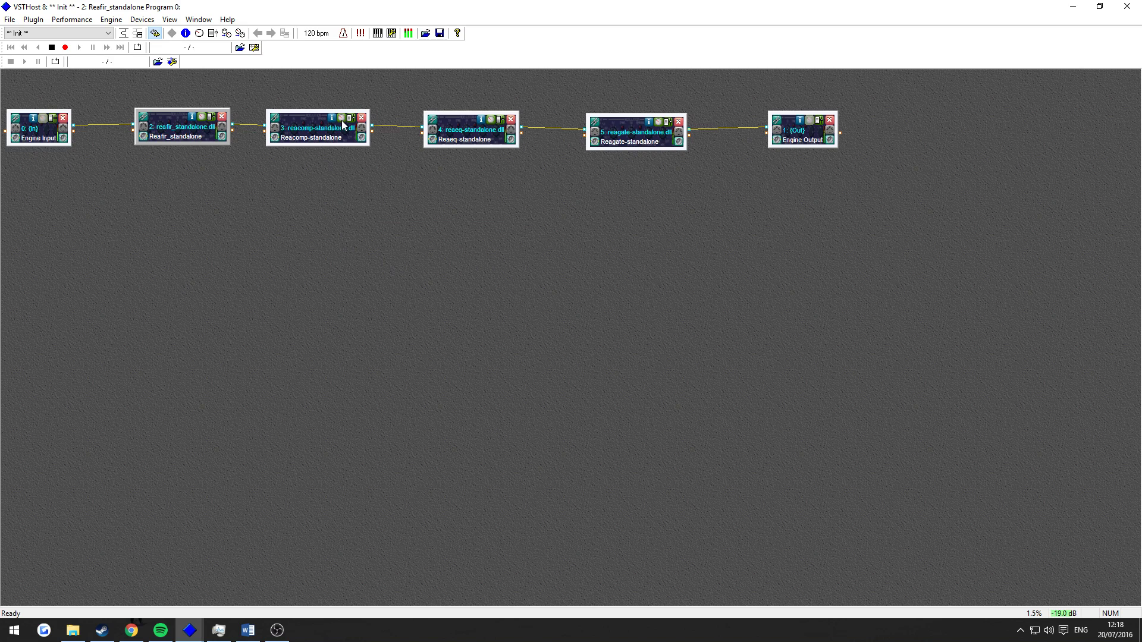
In the ReaComp editor, set Threshold to -12.7 dB and Ratio to 5.
double_click(308, 139)
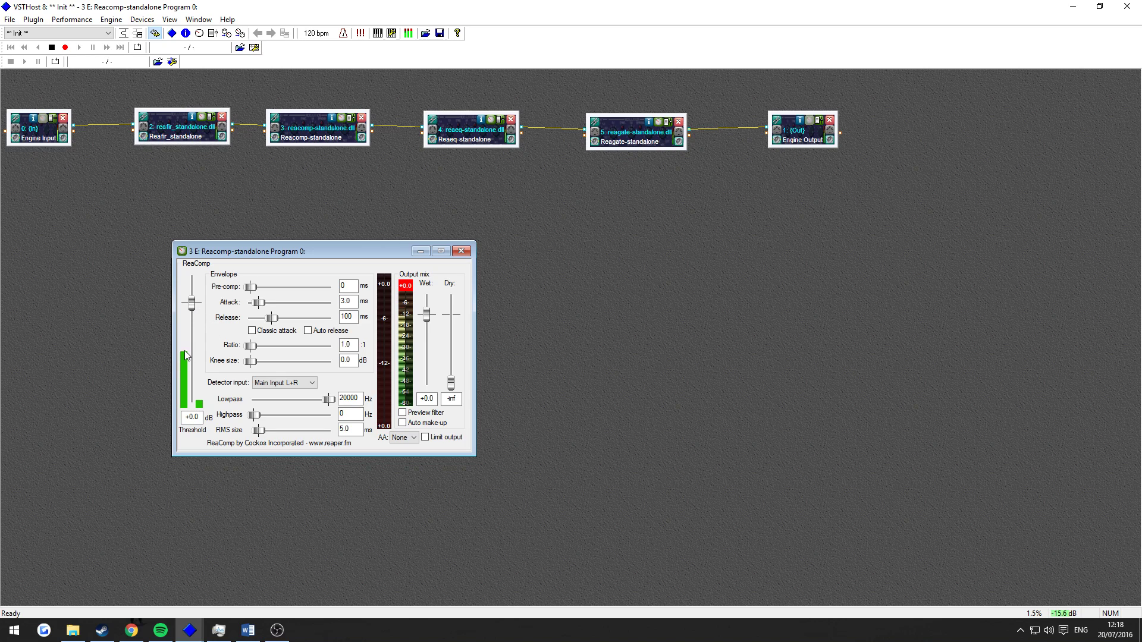
drag(191, 307, 202, 358)
double_click(343, 346)
text(5)
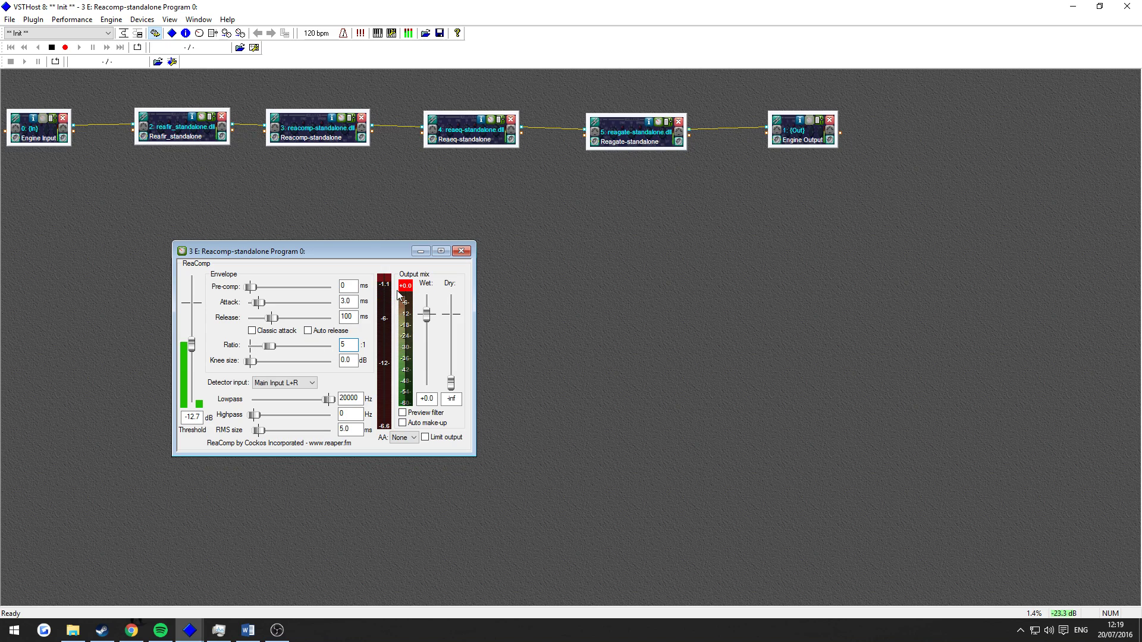
Close ReaComp, then open the ReaEQ editor and move it off the chain.
click(461, 251)
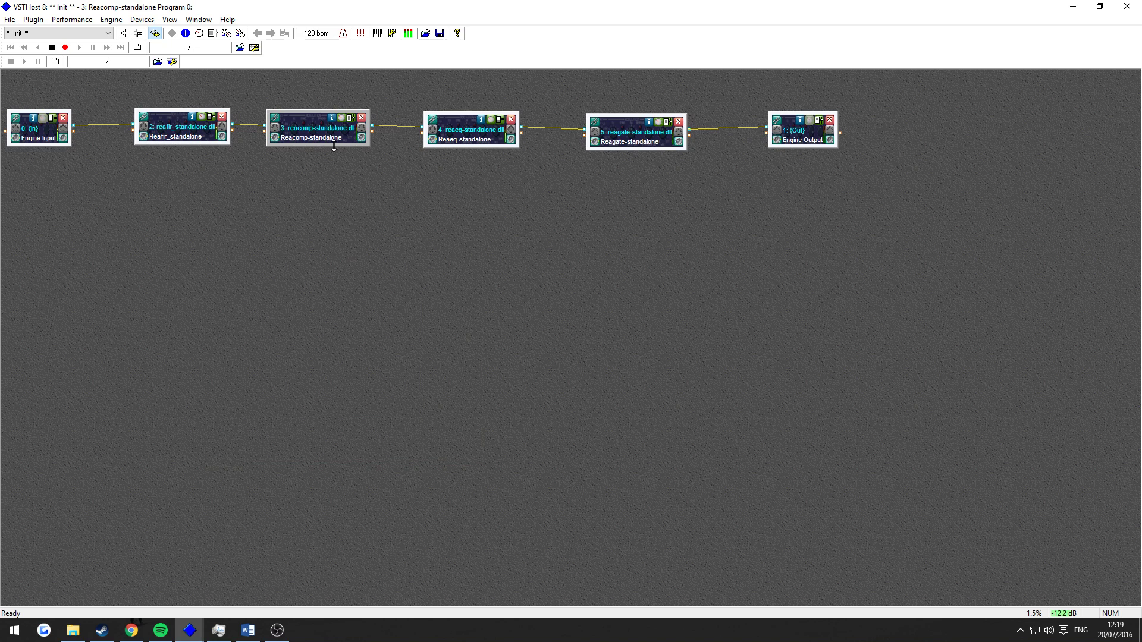
click(489, 121)
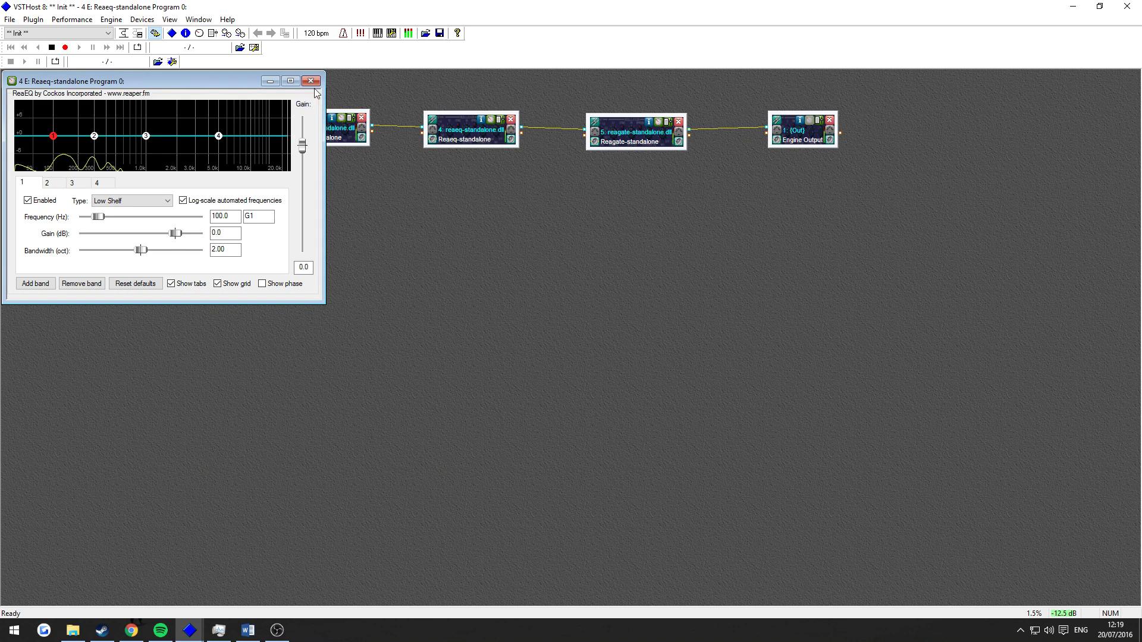
drag(173, 81, 531, 250)
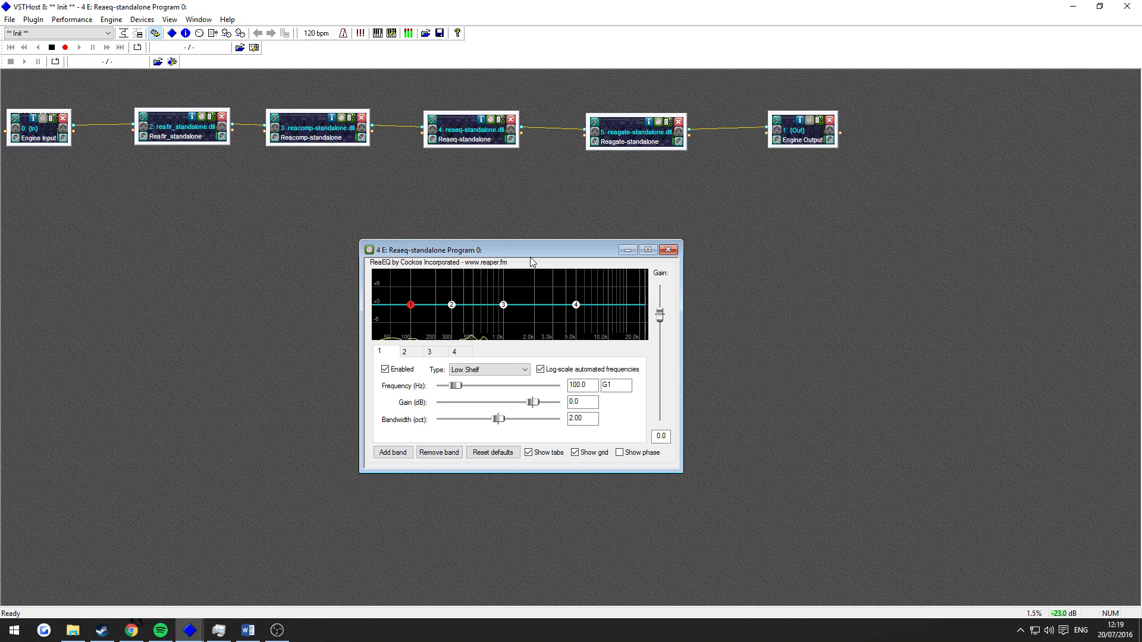
Try ReaEQ band tweaks (band 4 -1.4 dB, band 2 +1.4 dB, low shelf +3.2 dB), reset, and close.
mouse_move(411, 311)
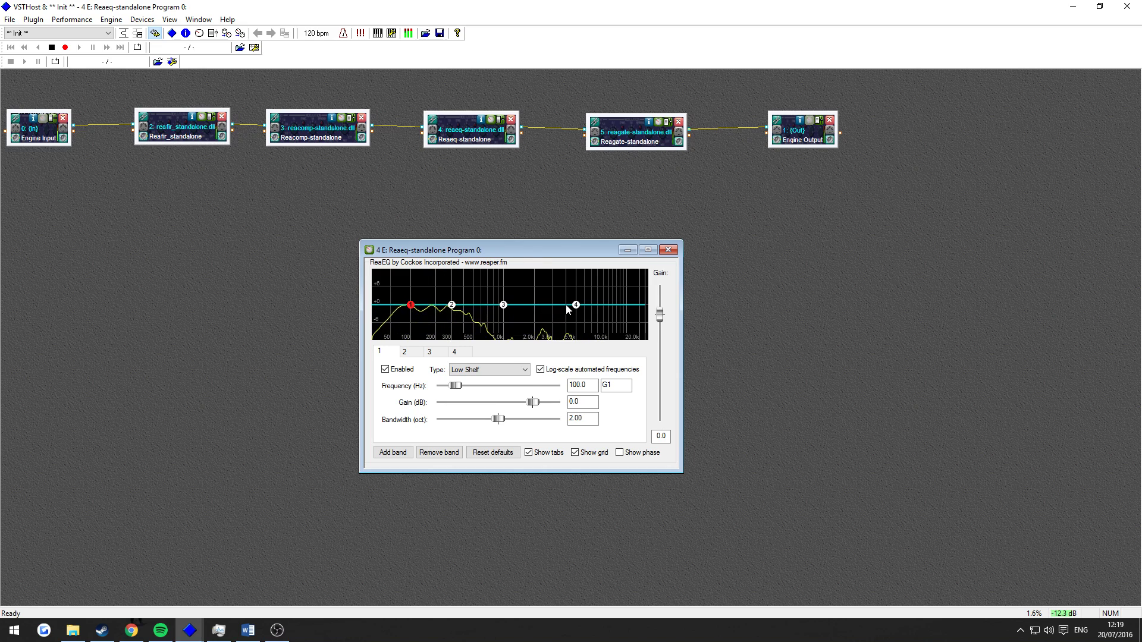
mouse_move(575, 305)
mouse_down()
mouse_move(510, 322)
mouse_move(576, 318)
mouse_move(572, 309)
mouse_up()
drag(410, 304, 453, 301)
drag(410, 300, 413, 295)
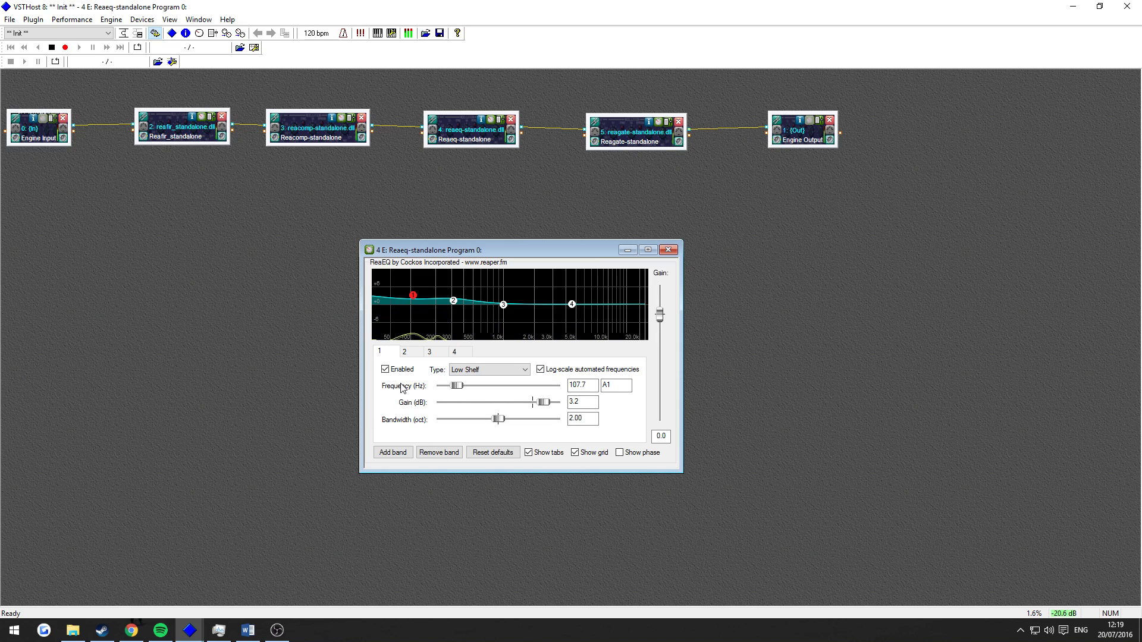
click(493, 453)
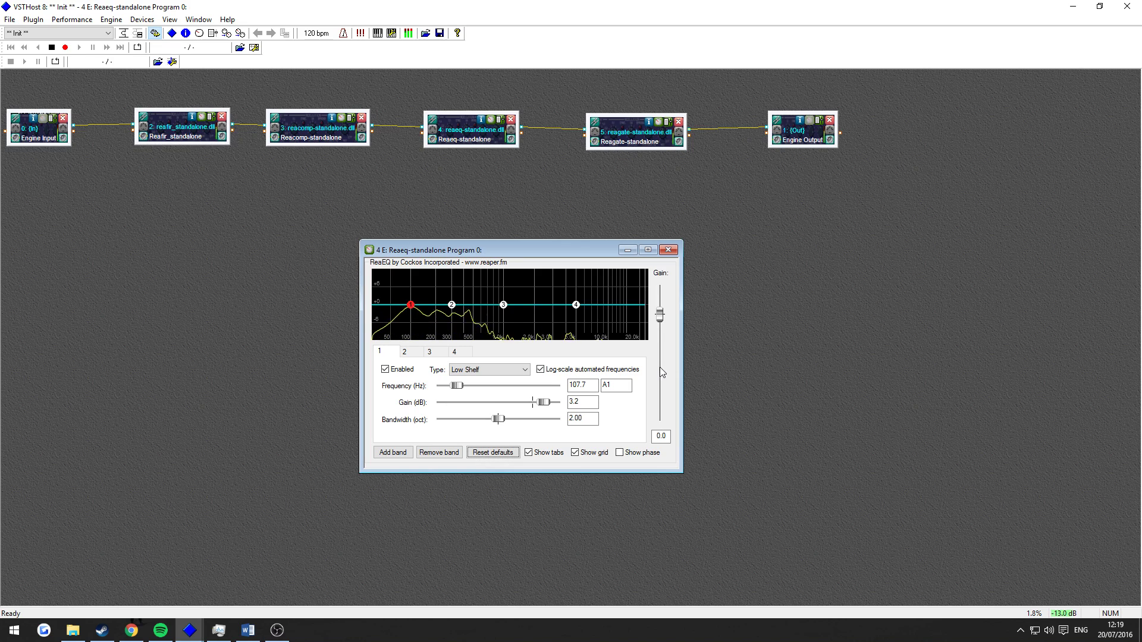
click(668, 251)
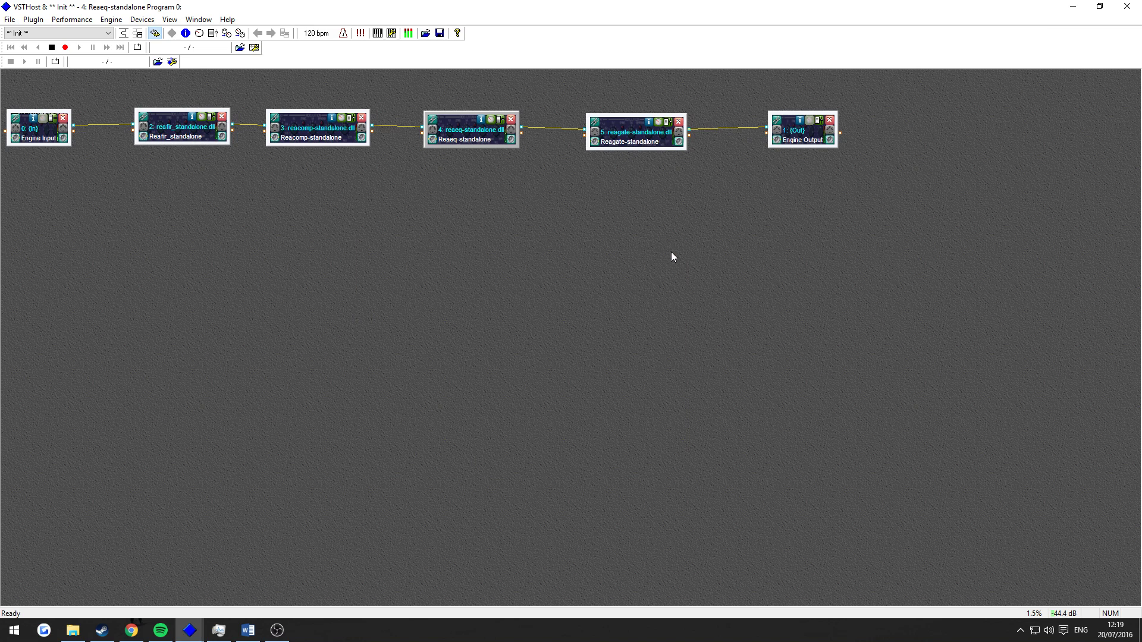
Open ReaGate, raise its threshold to -23.4 dB, and close the editor.
click(659, 123)
drag(89, 103, 588, 282)
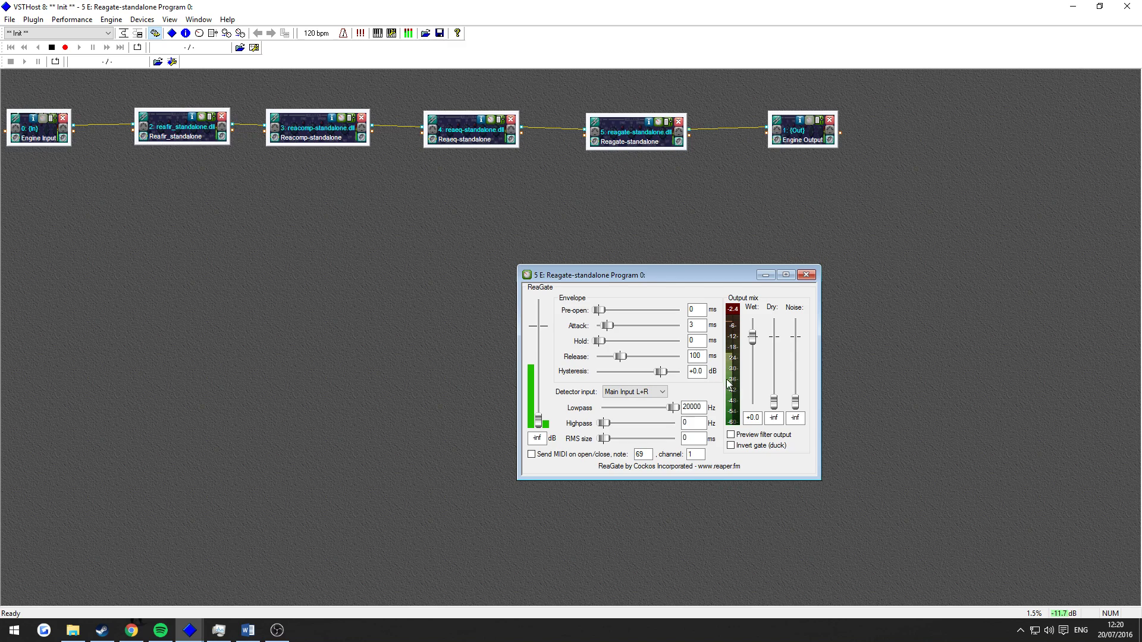
click(415, 632)
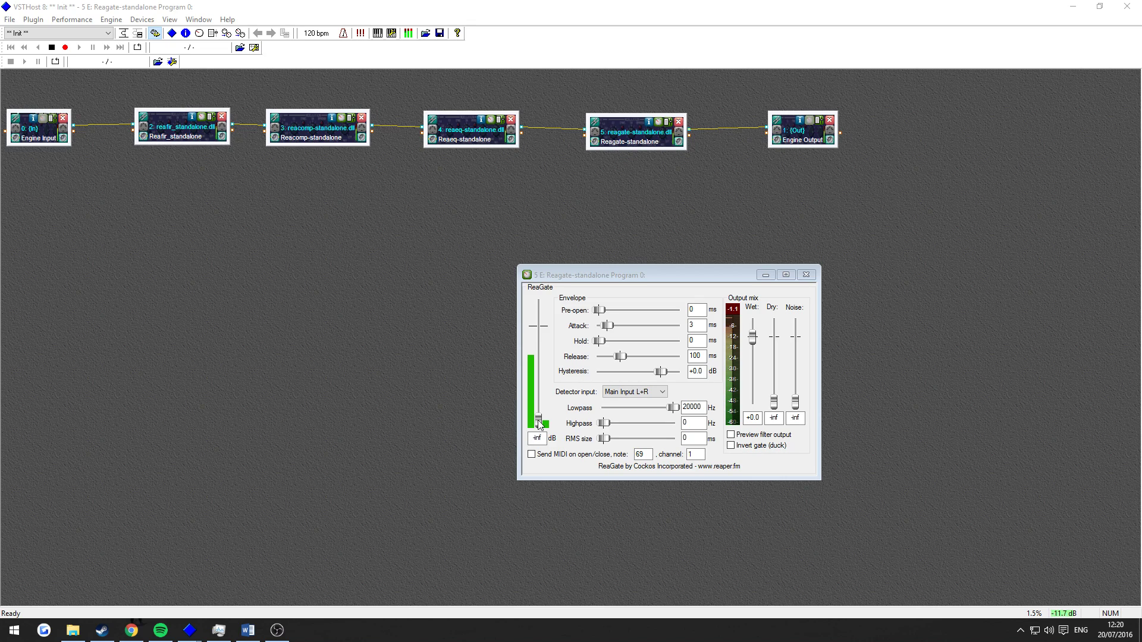
drag(538, 420, 542, 384)
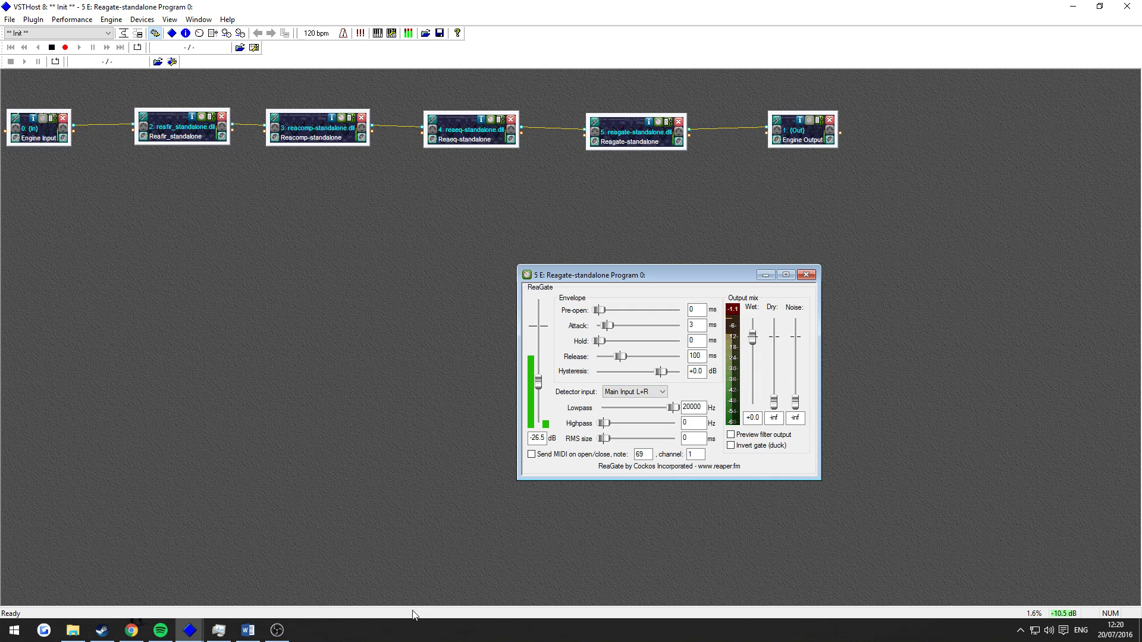
click(396, 637)
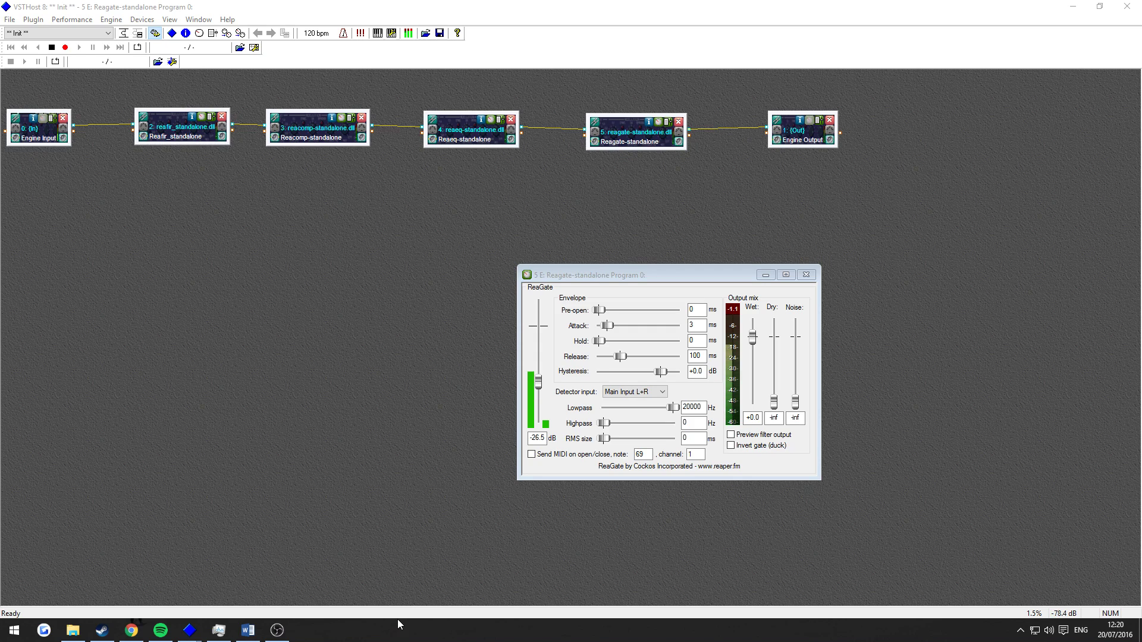
drag(538, 382, 538, 377)
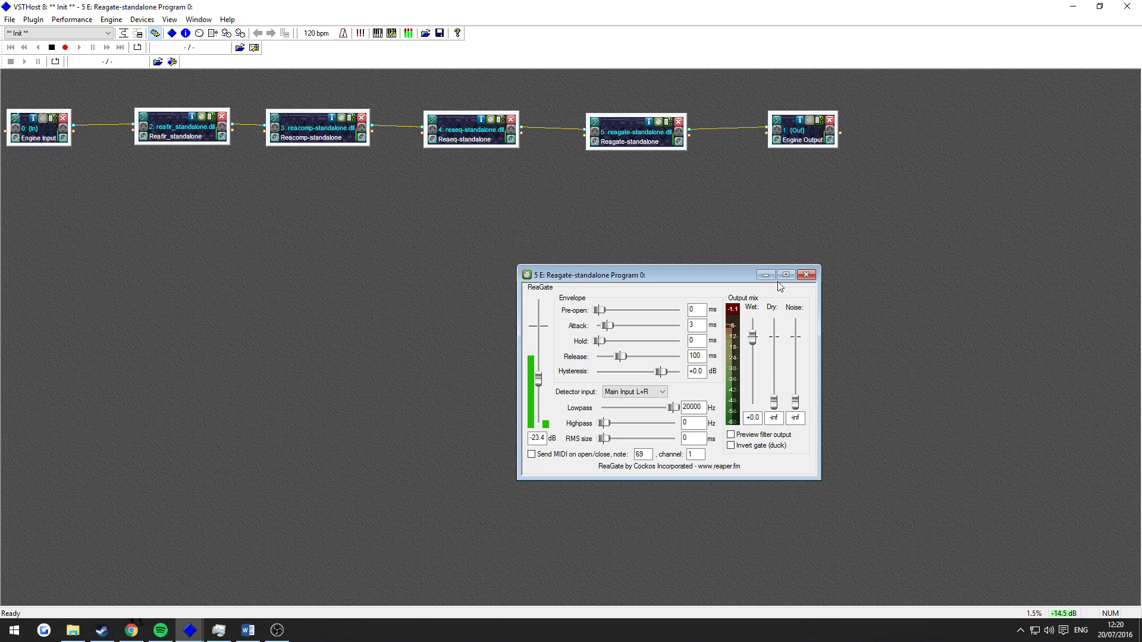
click(806, 276)
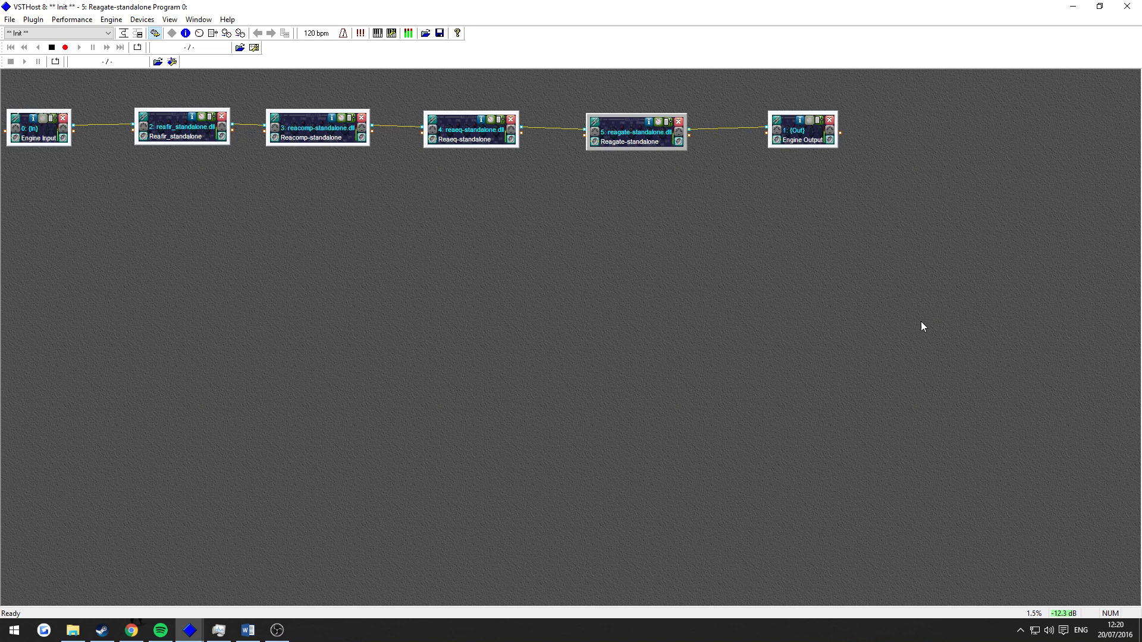
In OBS Studio's audio settings, choose CABLE Output (VB-Audio Virtual Cable) as the Mic/Auxiliary device.
key(alt+Tab)
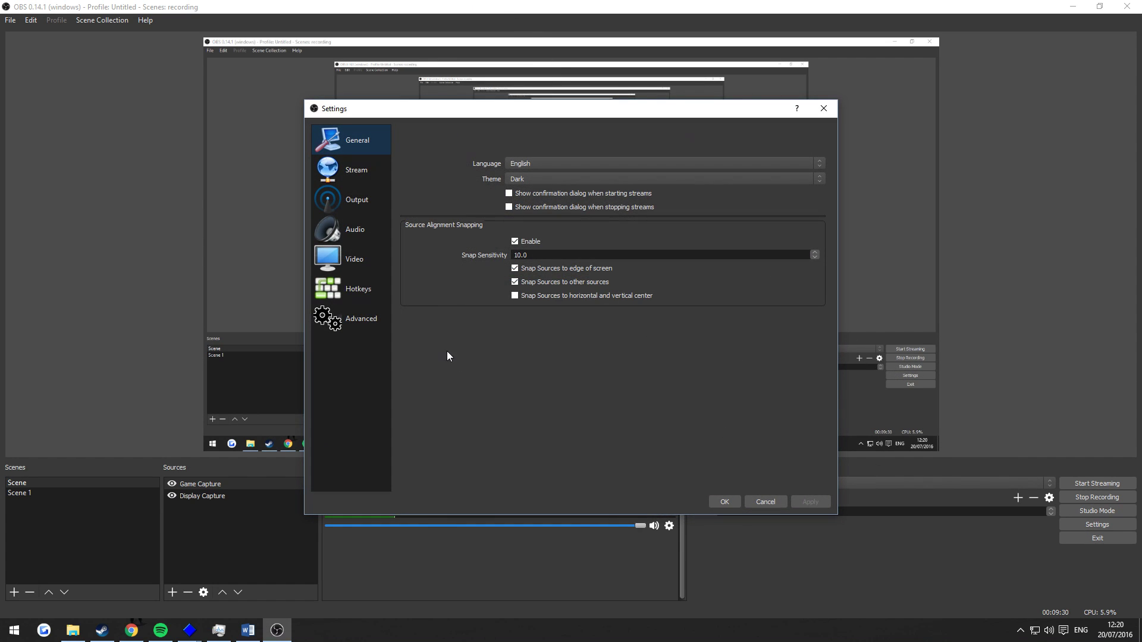
click(360, 232)
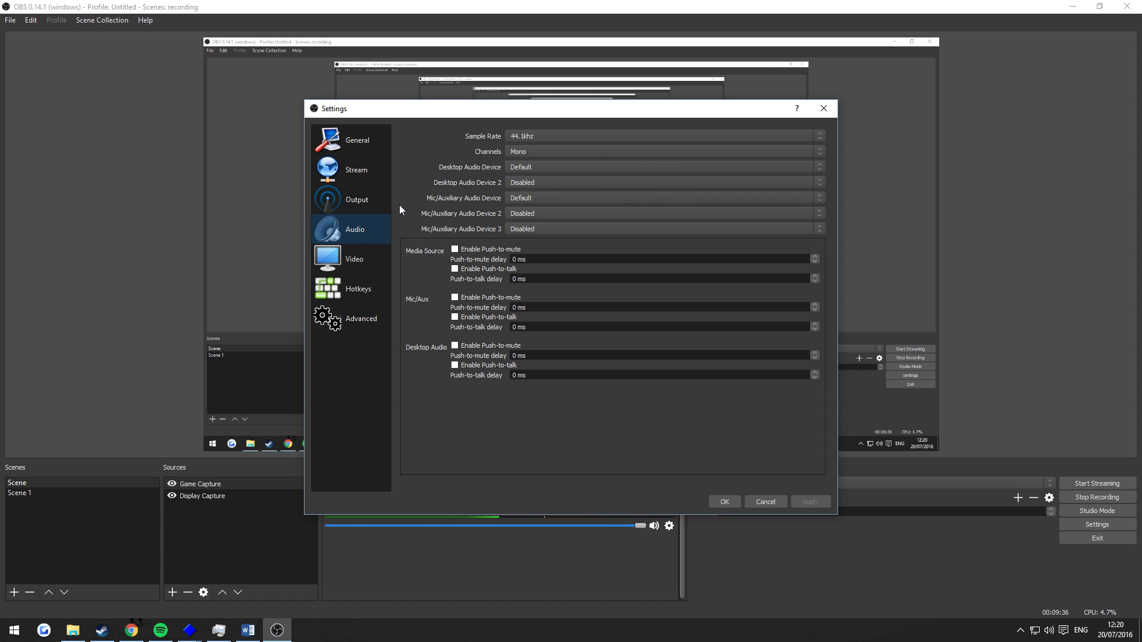
click(521, 201)
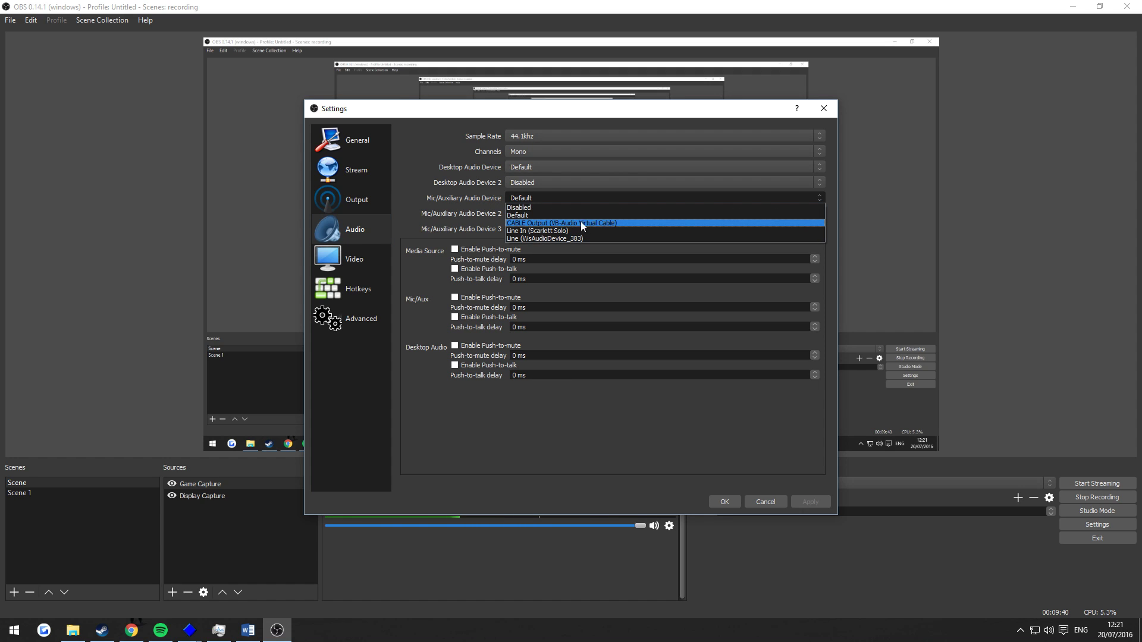
click(585, 415)
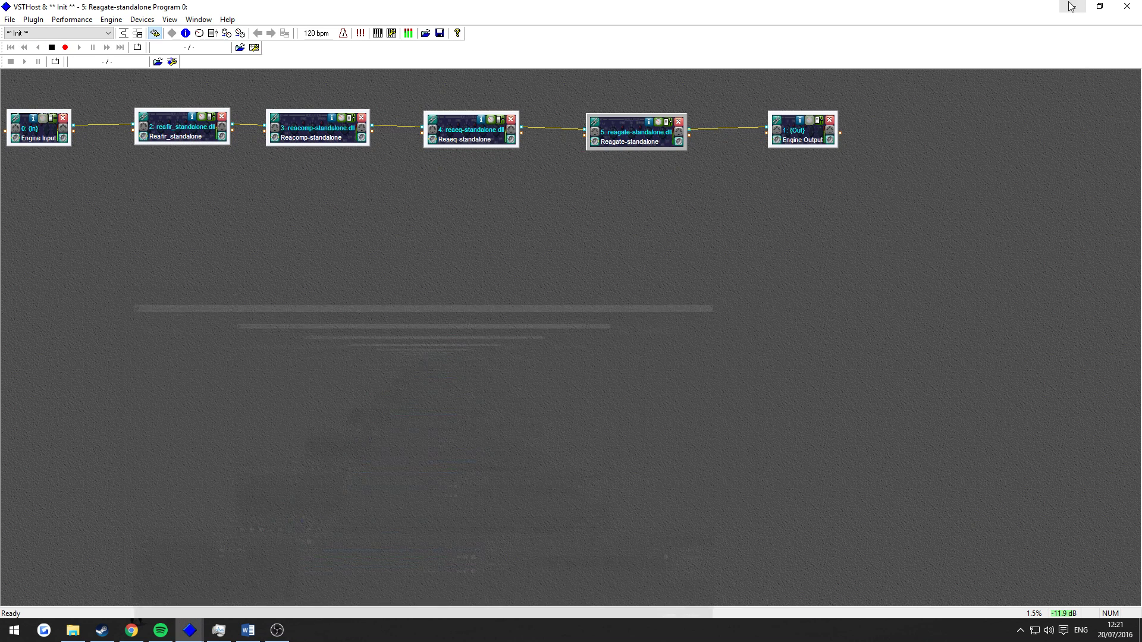
Save the current performance, save it as 'obs mic setup', then save it again.
click(72, 20)
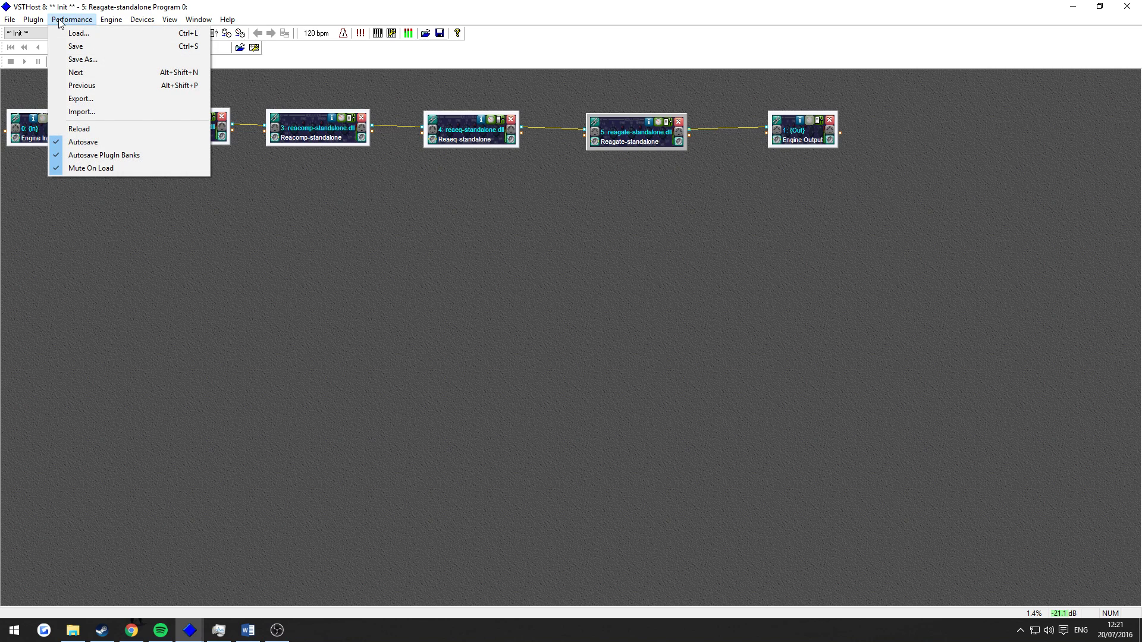
click(77, 45)
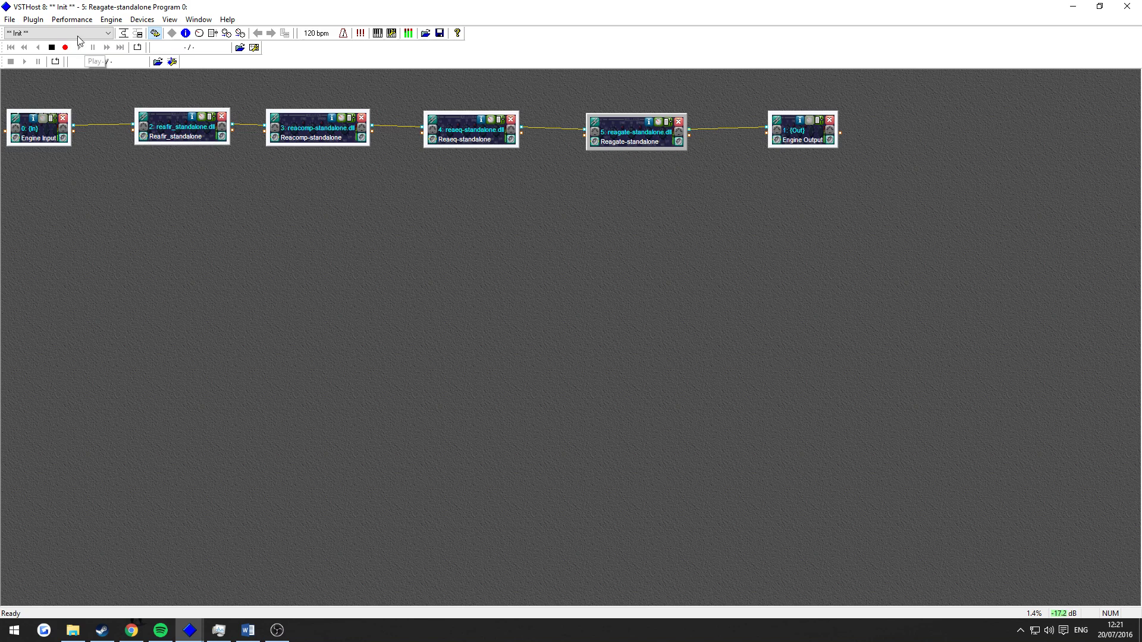
click(74, 20)
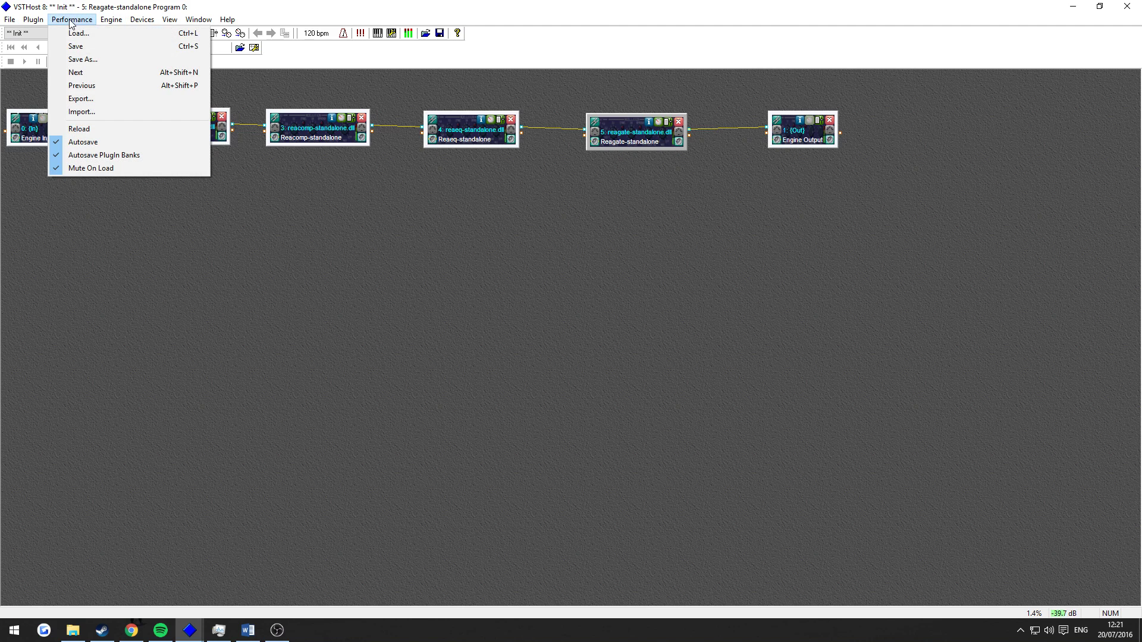
click(83, 60)
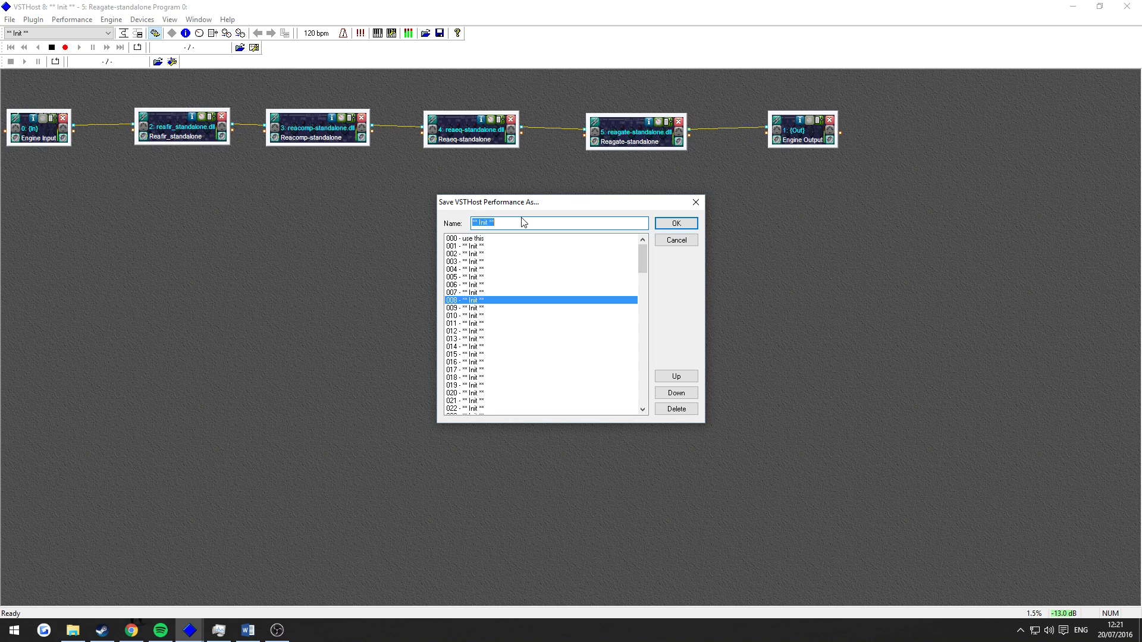
text(ov)
text(s mic setuip)
key(Return)
click(72, 20)
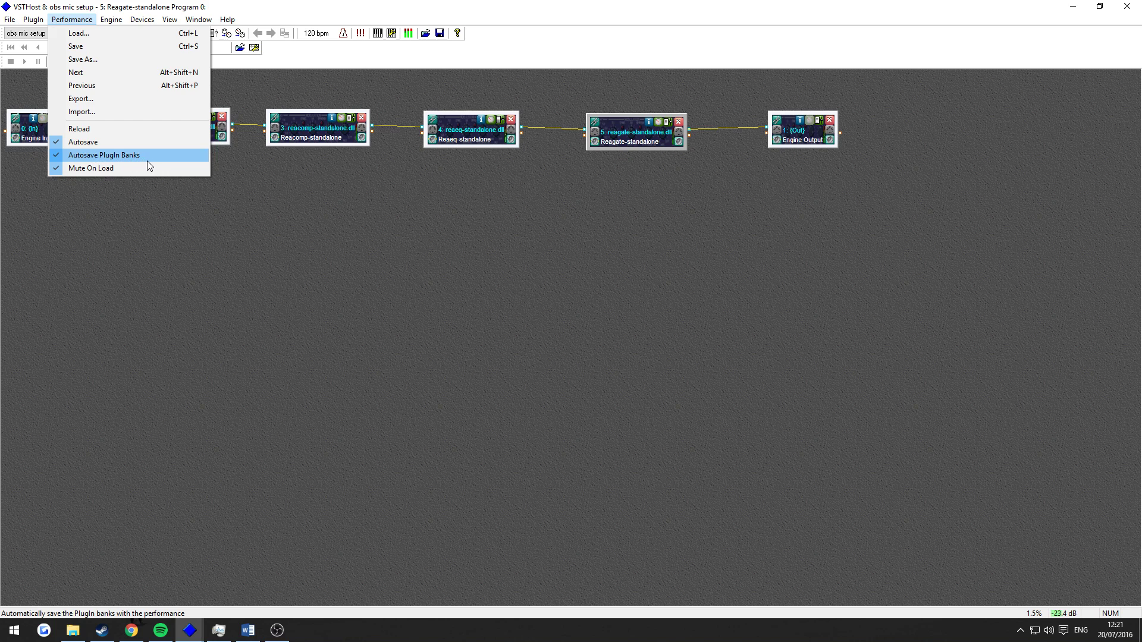
click(76, 46)
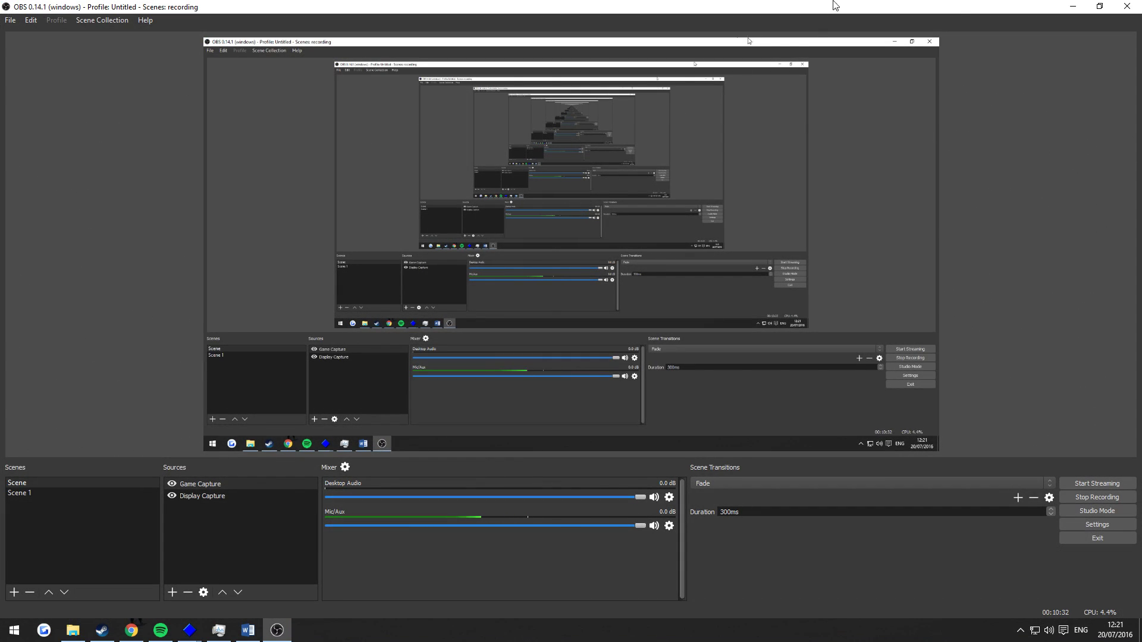
Drag the OBS Studio window down by its title bar to reveal VSTHost.
drag(832, 3, 833, 122)
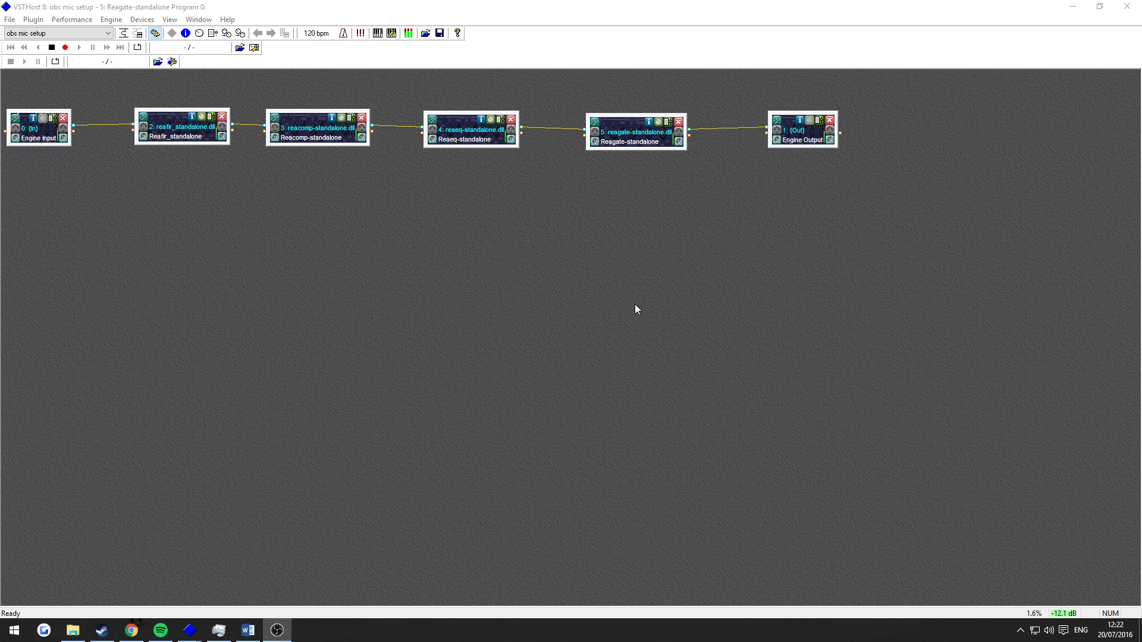
click(142, 19)
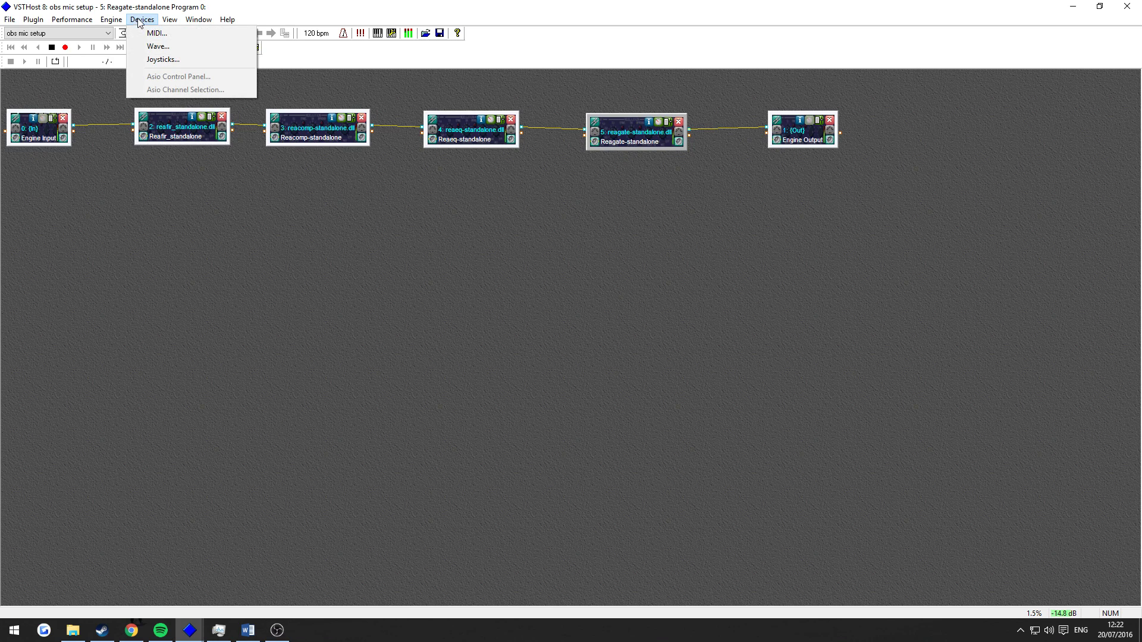
click(147, 47)
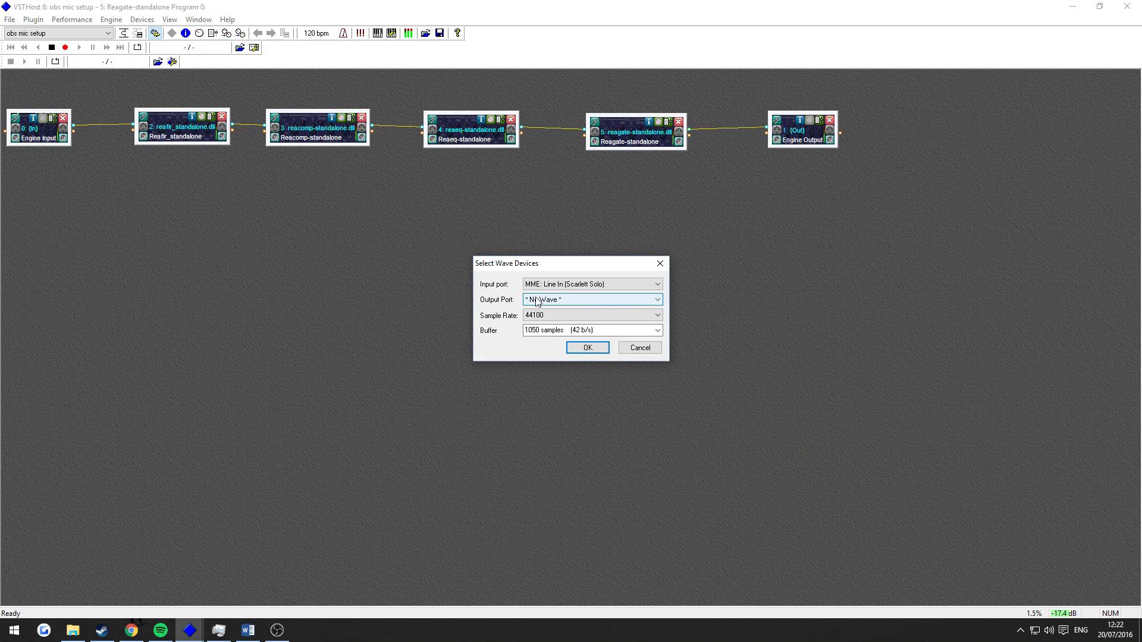
click(647, 331)
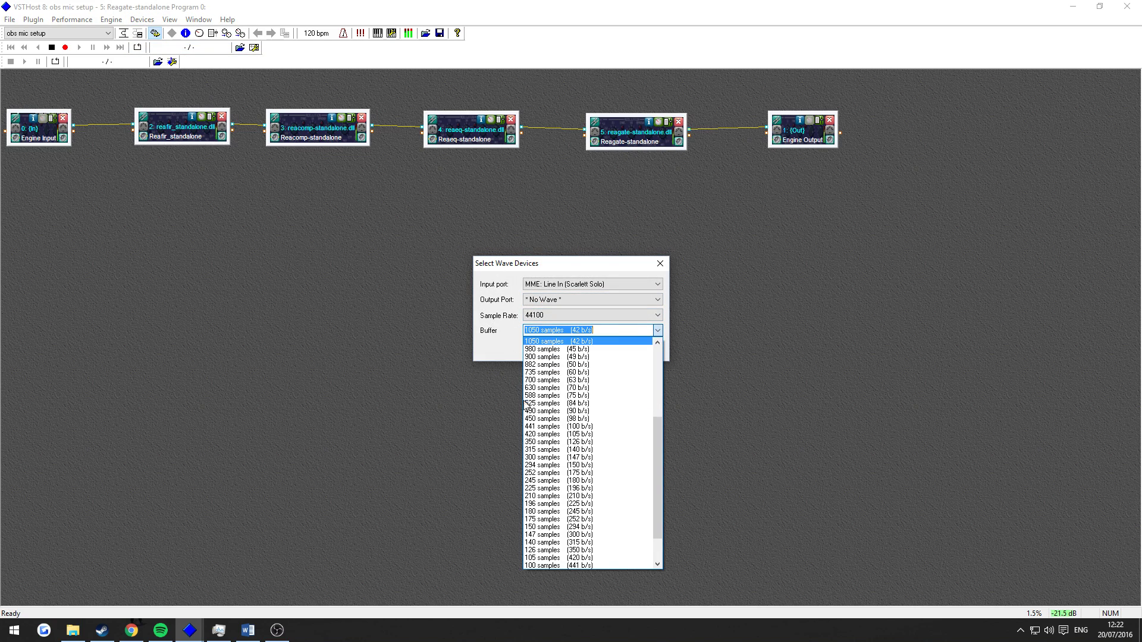
click(483, 348)
click(630, 350)
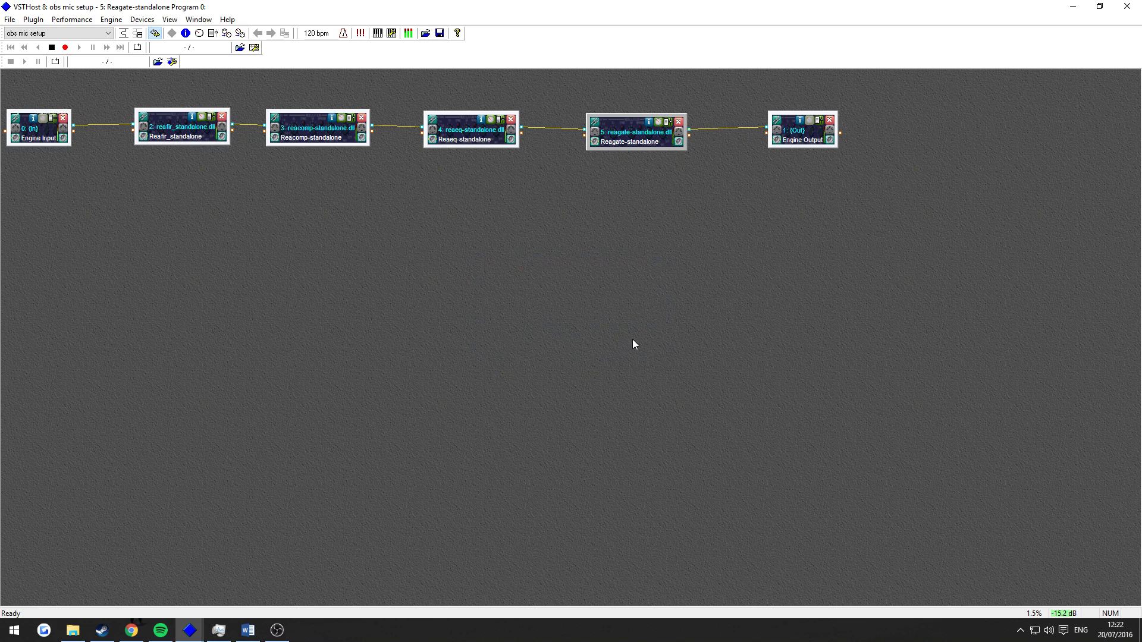